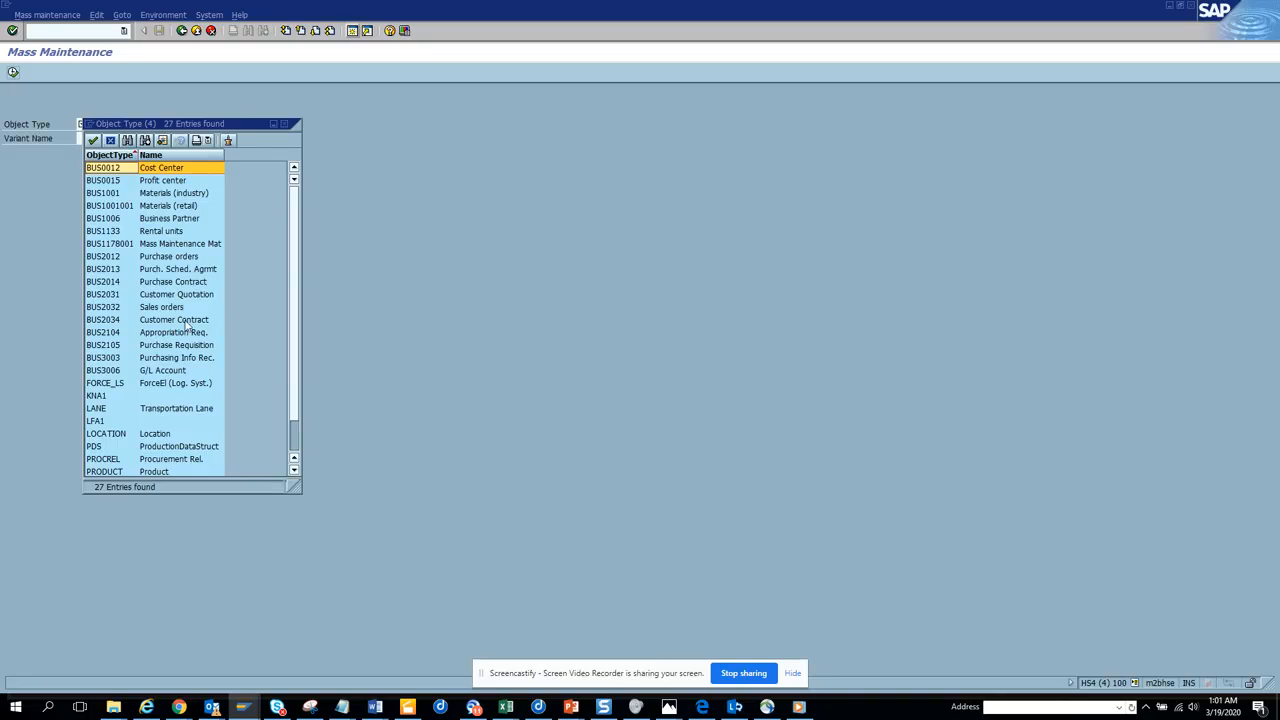
Start mass maintenance for object type BUS2105 (Purchase Requisition) and show the list of its changeable fields.
{"action": "left_click", "coordinate": [158, 347]}
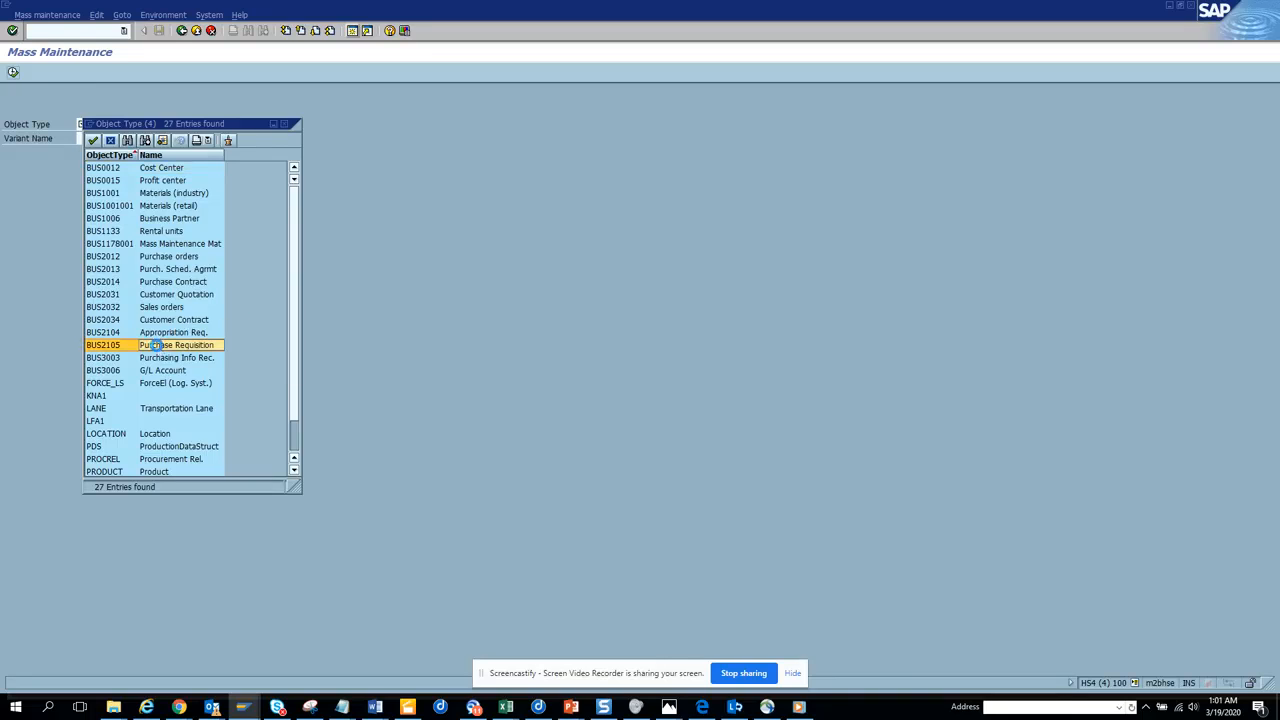
{"action": "double_click", "coordinate": [158, 347]}
{"action": "left_click", "coordinate": [13, 73]}
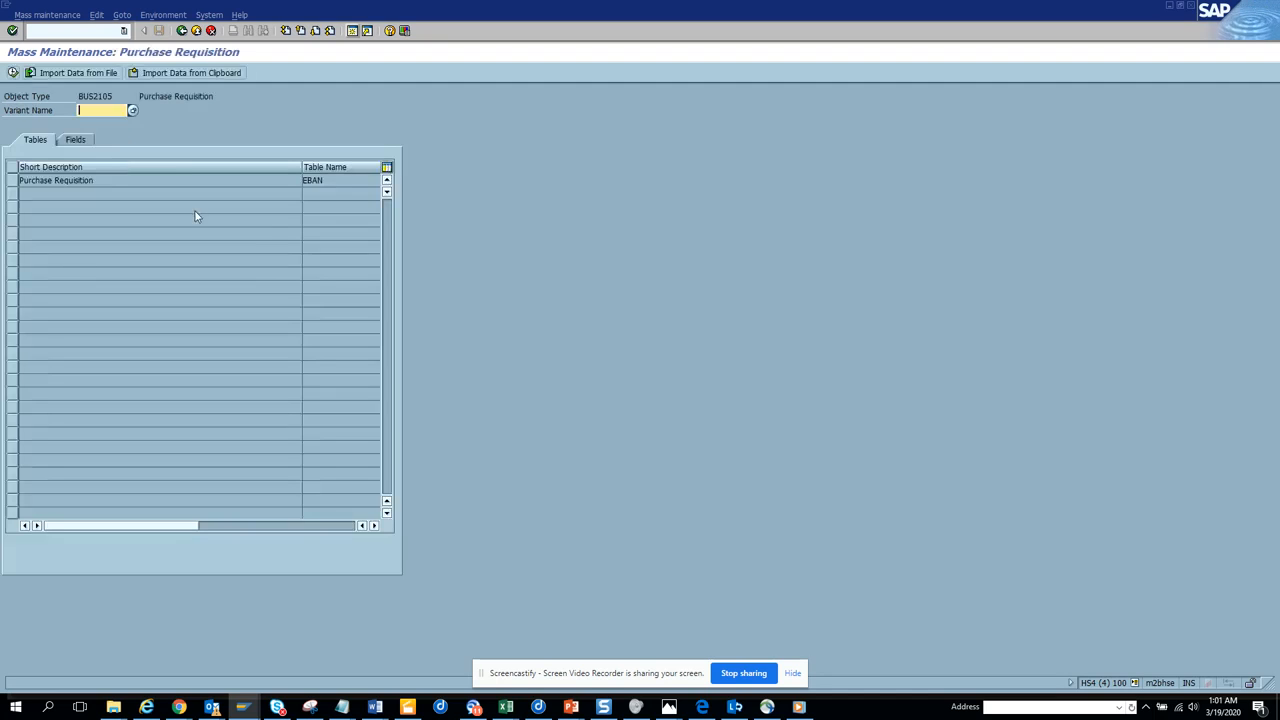
{"action": "left_click", "coordinate": [82, 140]}
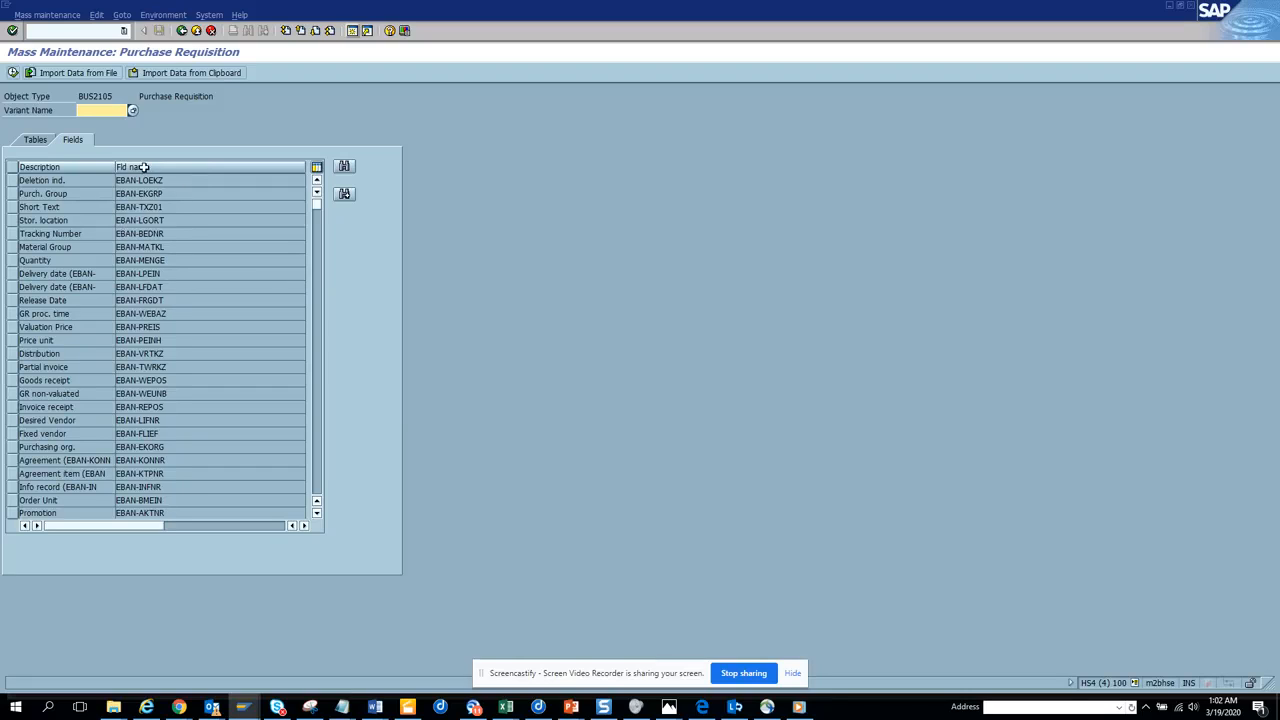
In a new session, run transaction se16 for table EBAN and list its entries without selection restrictions.
{"action": "left_click", "coordinate": [352, 33]}
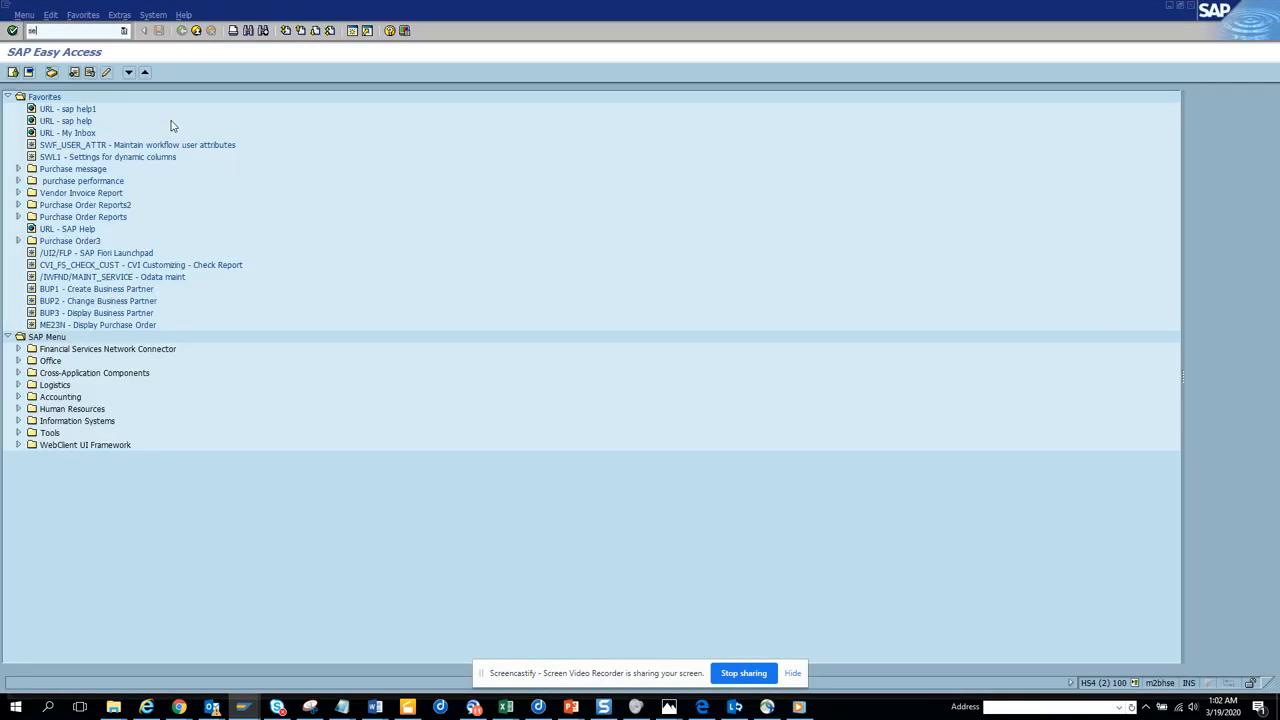
{"action": "type", "text": "se16"}
{"action": "key", "text": "Return"}
{"action": "type", "text": "eban"}
{"action": "key", "text": "Return"}
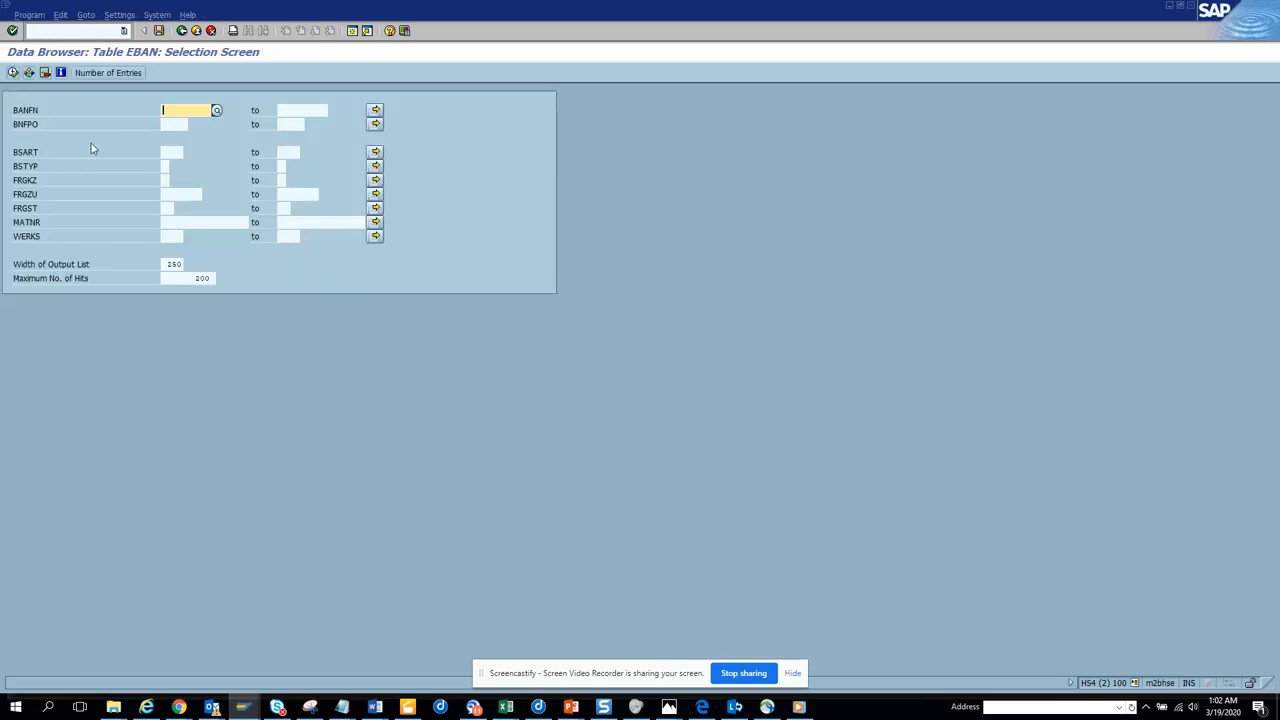
{"action": "left_click", "coordinate": [12, 72]}
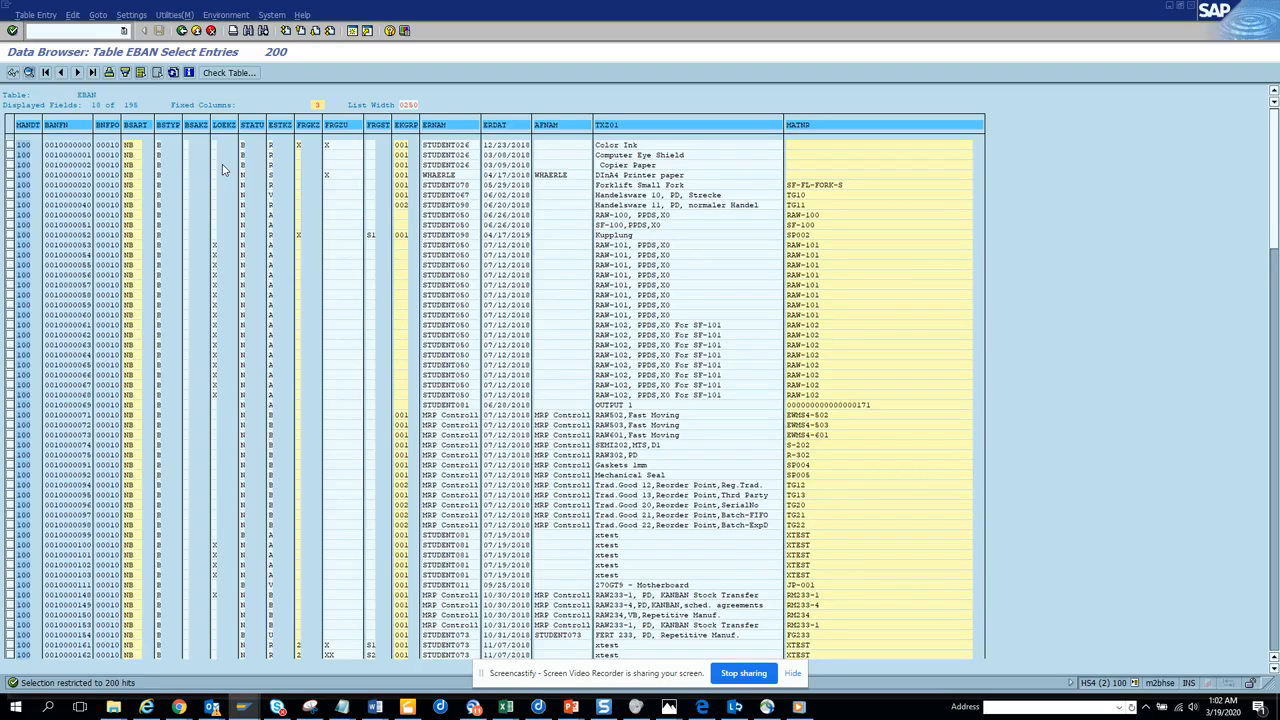
Clear the EBAN column selection and choose only BANFN, BNFPO, EKGRP, AFNAM and TXZ01.
{"action": "left_click", "coordinate": [131, 15]}
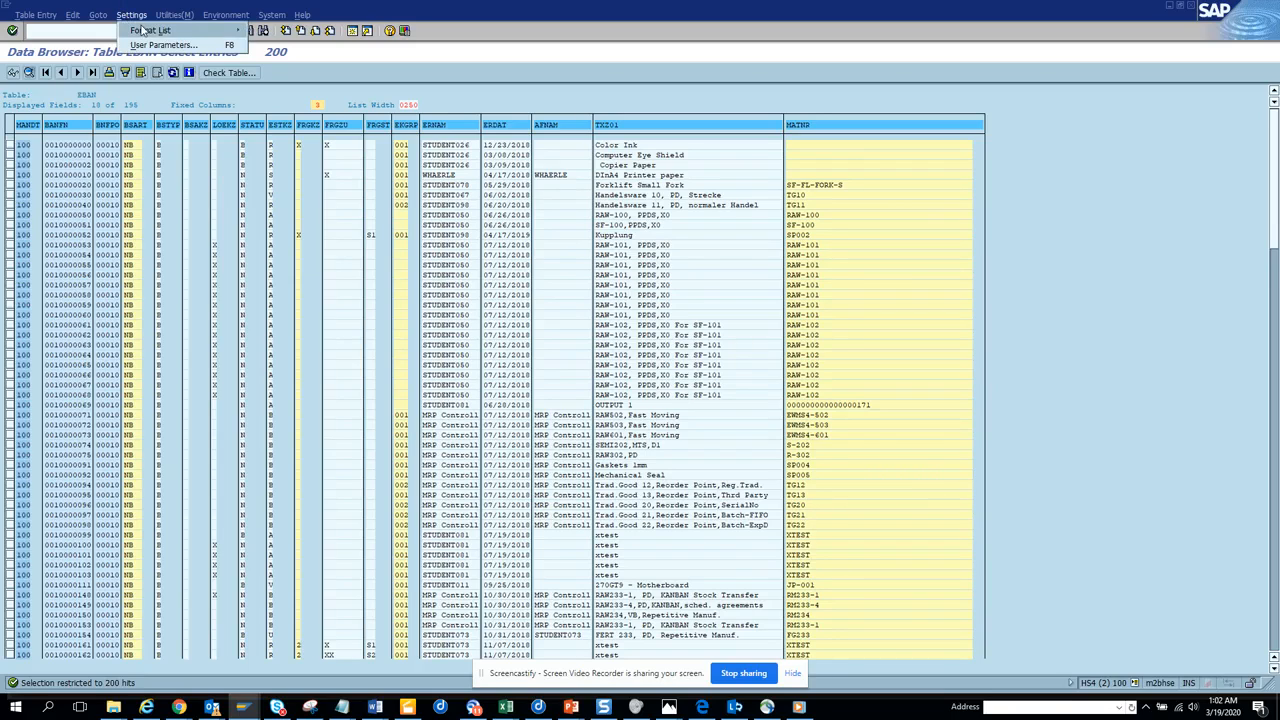
{"action": "mouse_move", "coordinate": [145, 30]}
{"action": "left_click", "coordinate": [290, 44]}
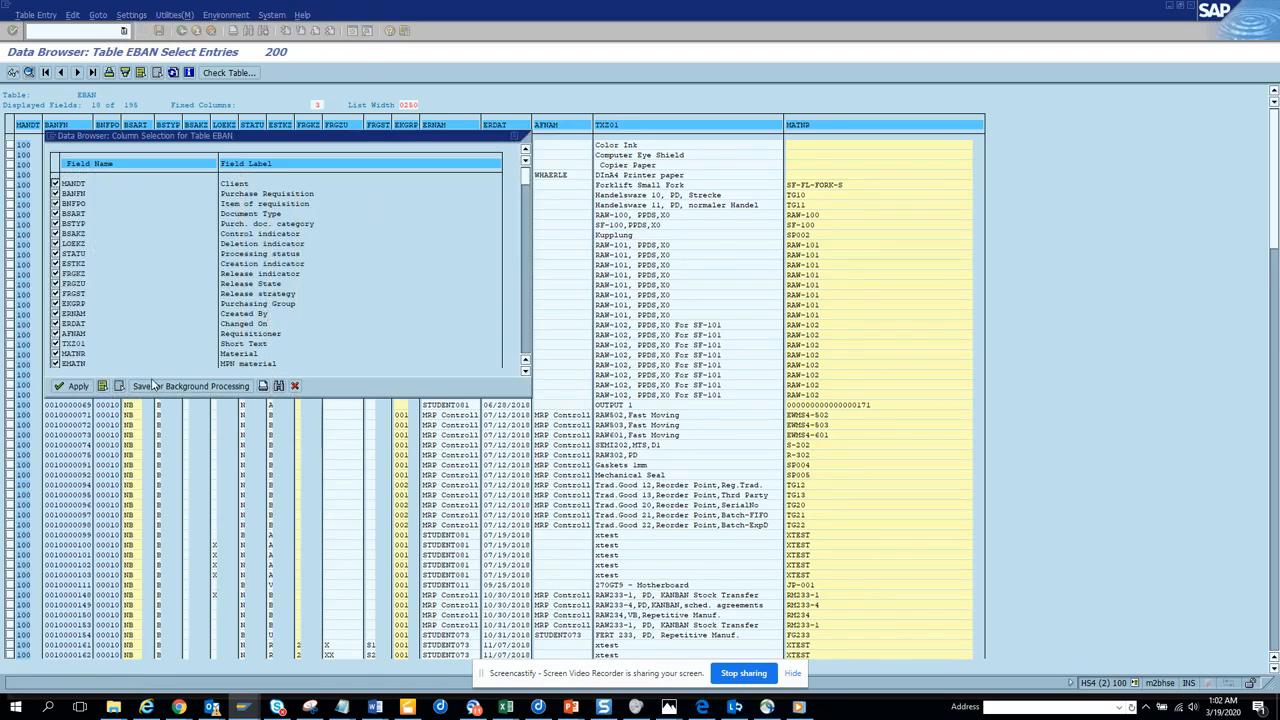
{"action": "left_click", "coordinate": [119, 387]}
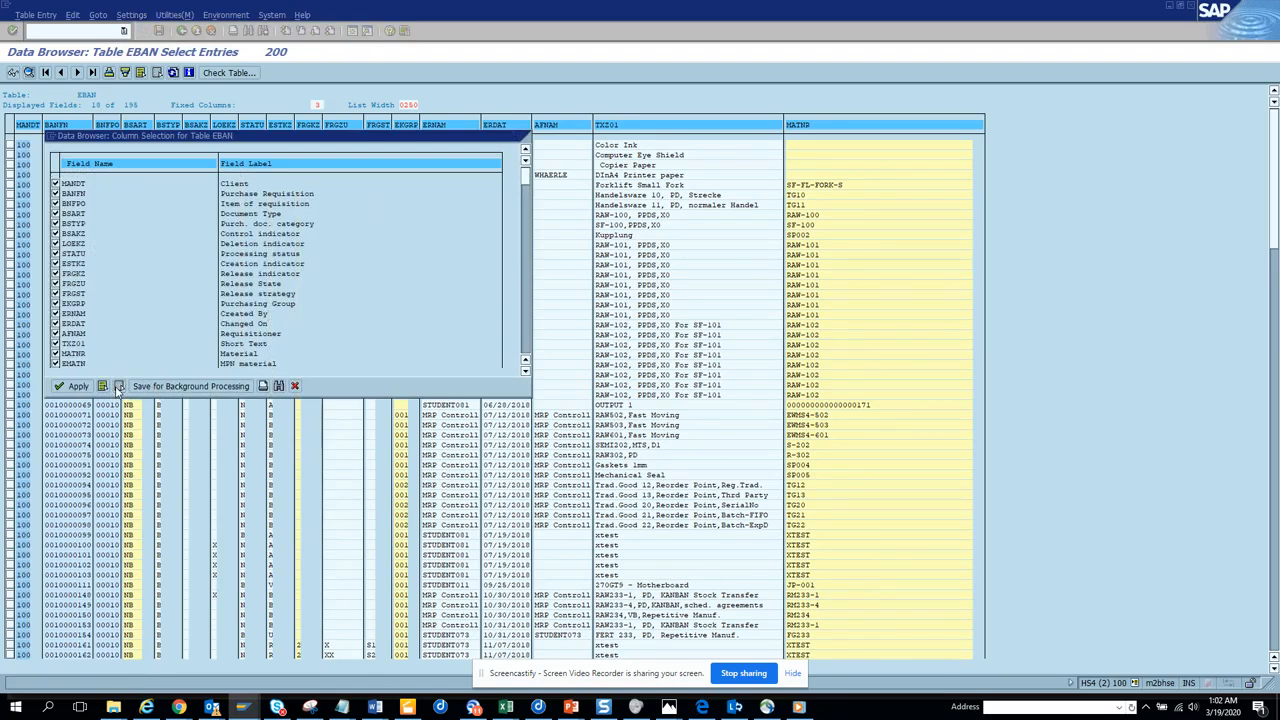
{"action": "left_click", "coordinate": [55, 193]}
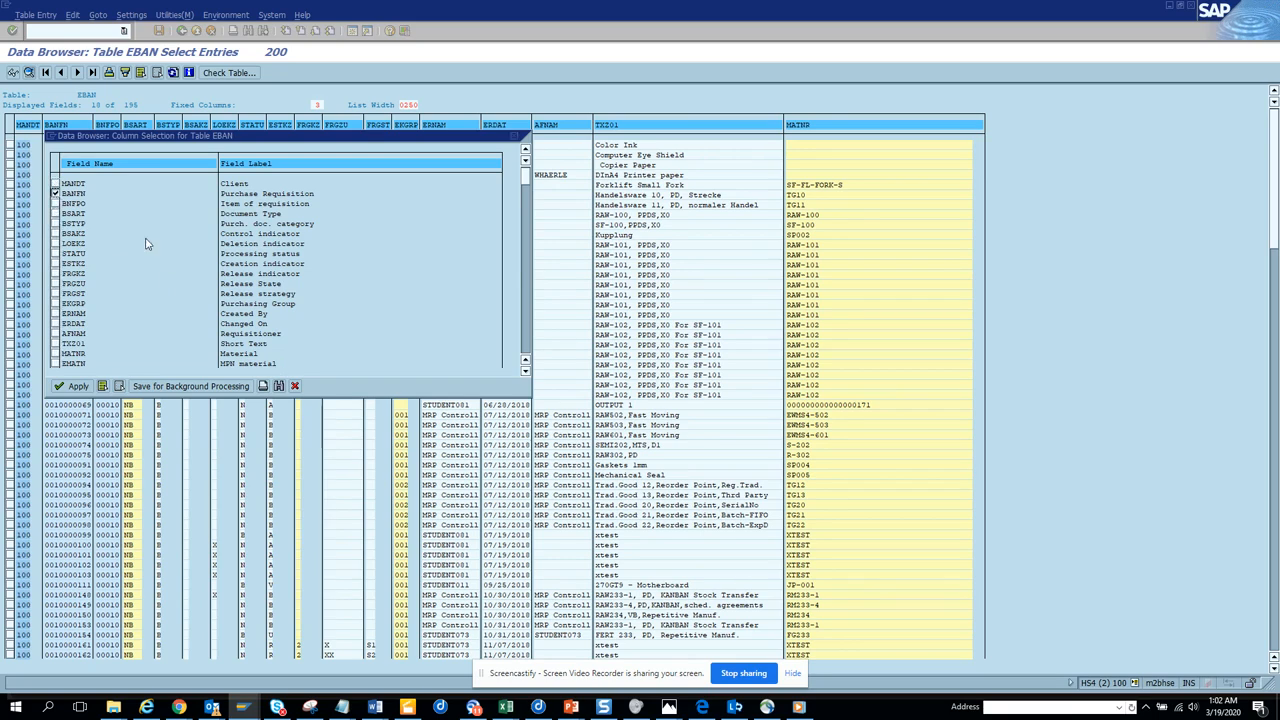
{"action": "left_click", "coordinate": [55, 203]}
{"action": "left_click", "coordinate": [55, 344]}
{"action": "left_click", "coordinate": [56, 304]}
{"action": "left_click", "coordinate": [55, 333]}
Search the EBAN column selection list for the field meins.
{"action": "left_click", "coordinate": [278, 386]}
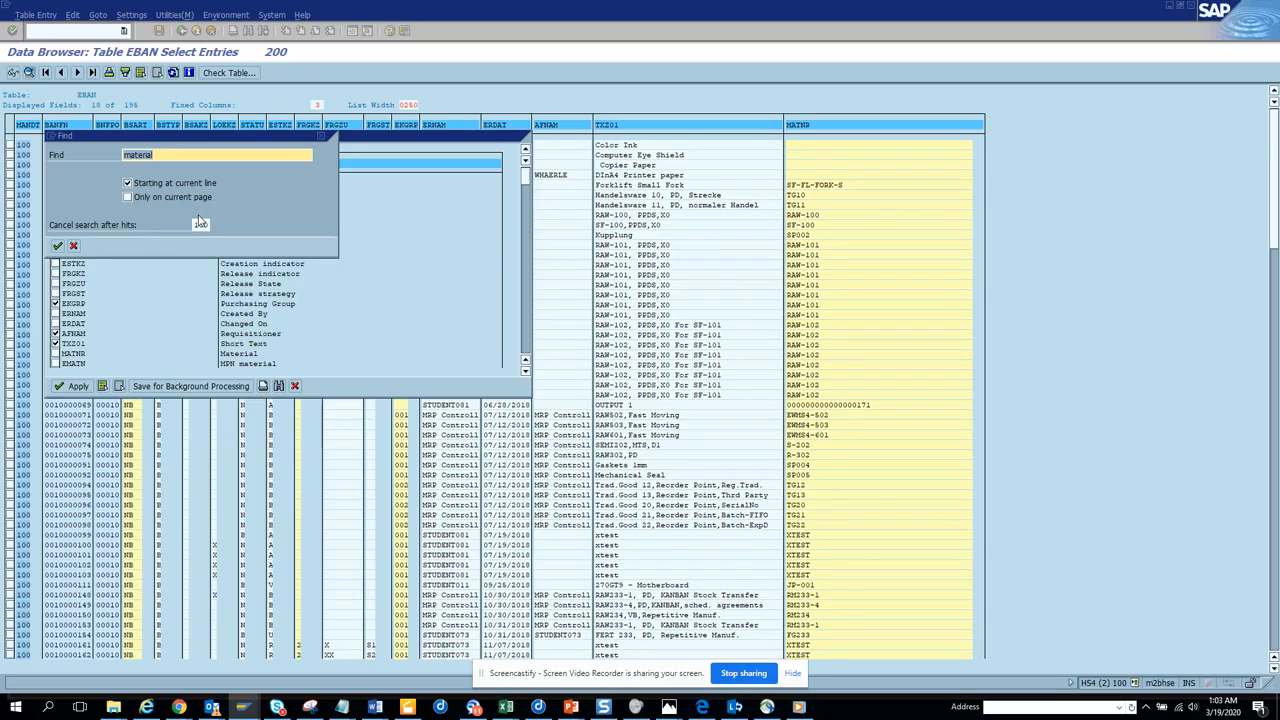
{"action": "type", "text": "meins"}
{"action": "key", "text": "Return"}
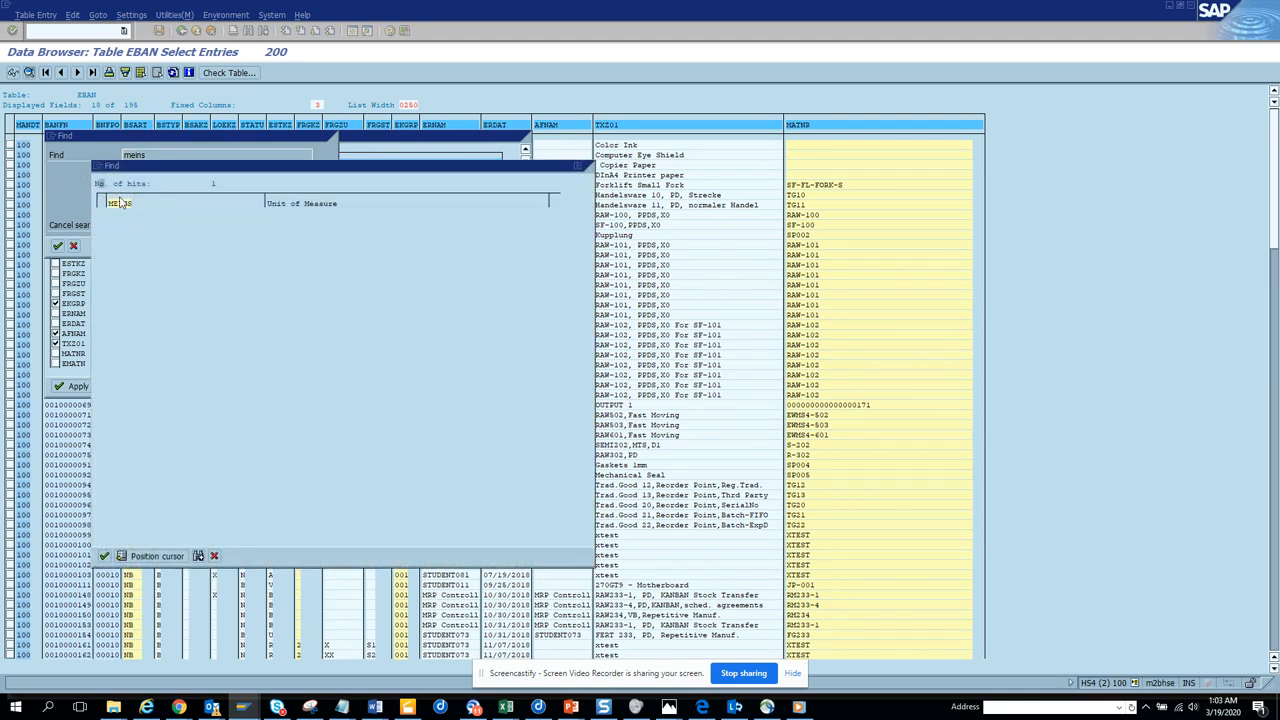
{"action": "left_click", "coordinate": [214, 555]}
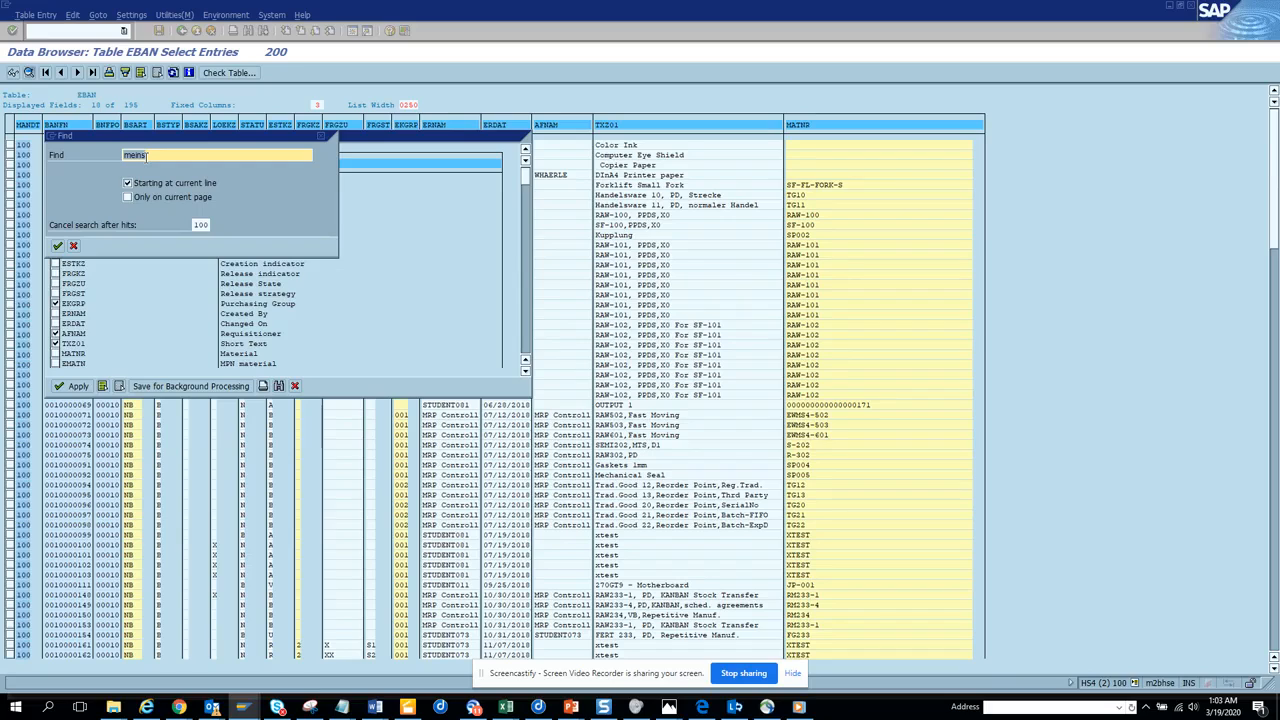
Find the field menge in the column selection, add it to the chosen columns and apply the selection.
{"action": "type", "text": "menge"}
{"action": "key", "text": "Return"}
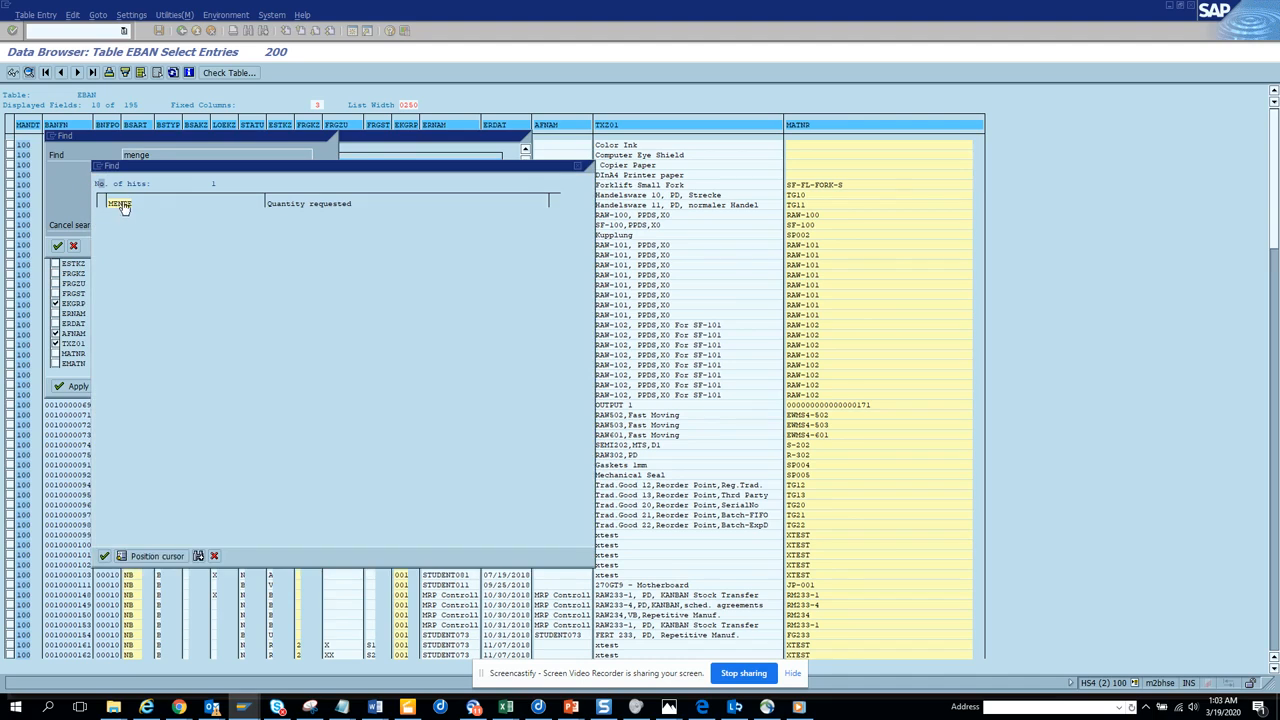
{"action": "left_click", "coordinate": [89, 204]}
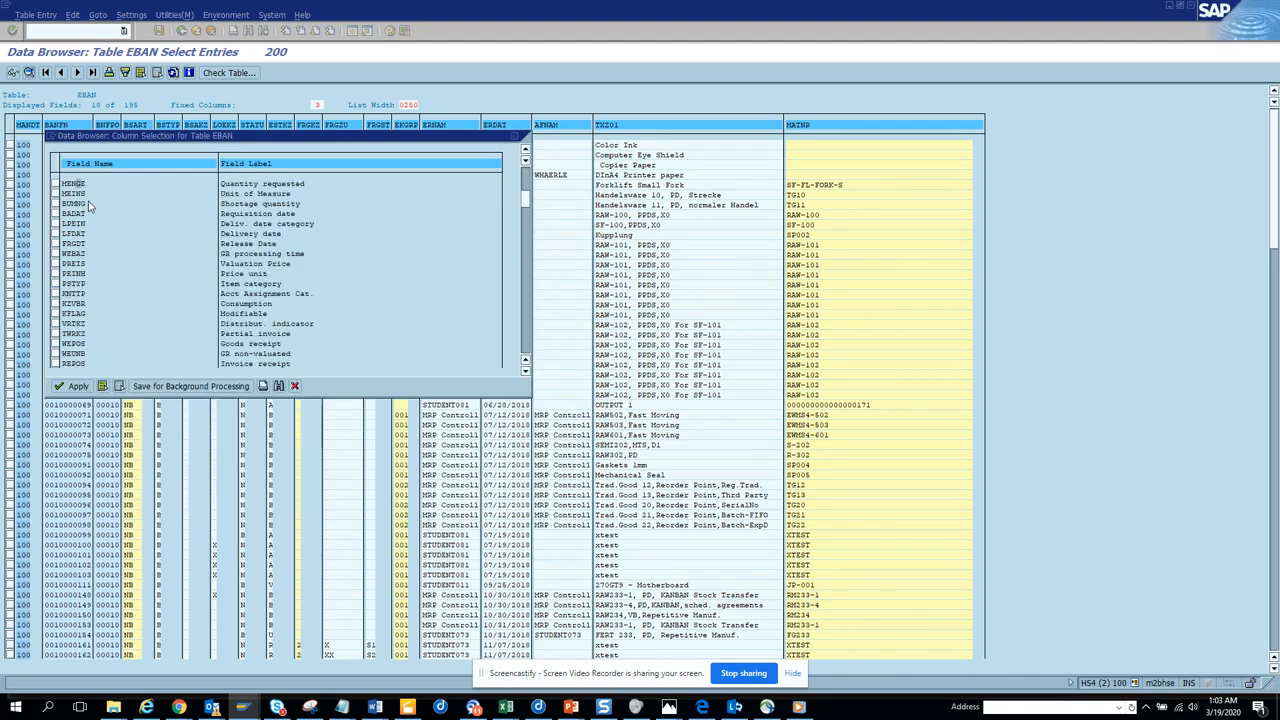
{"action": "left_click", "coordinate": [55, 184]}
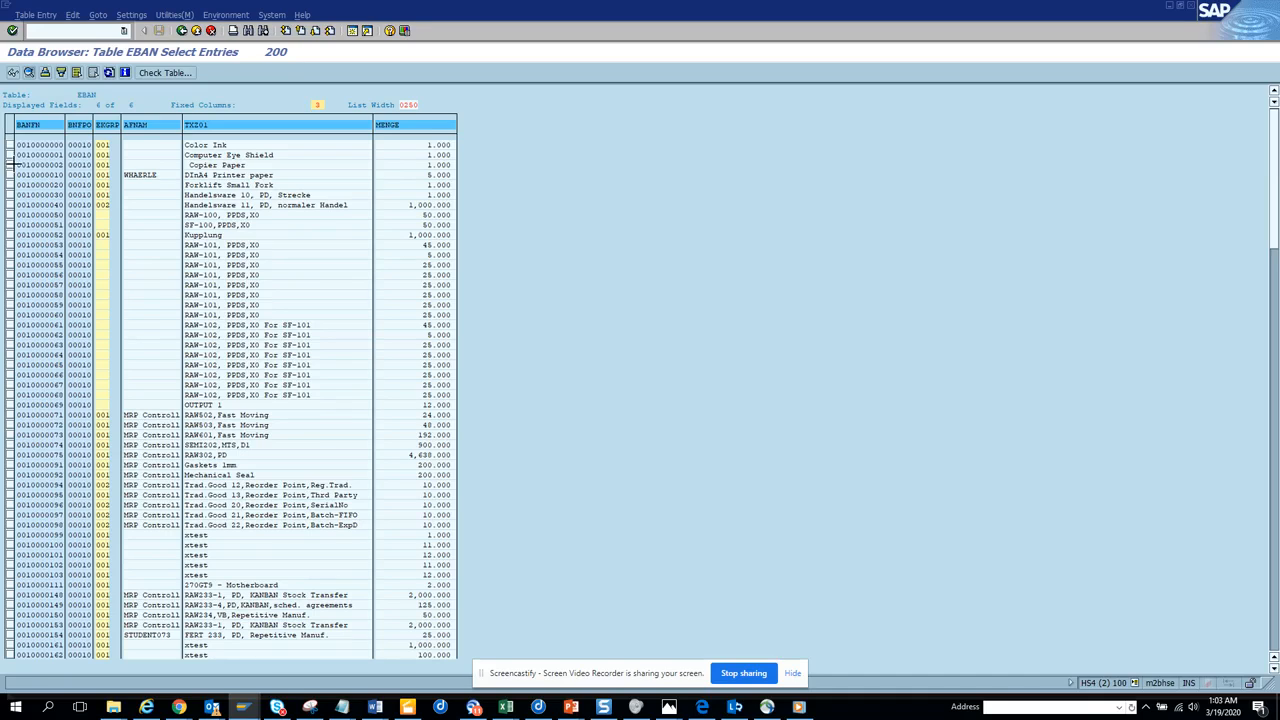
Copy the visible BANFN purchase requisition numbers, use them as single values for the BANFN selection and list the matching EBAN entries.
{"action": "left_click_drag", "start_coordinate": [18, 141], "coordinate": [68, 658]}
{"action": "key", "text": "ctrl+c"}
{"action": "left_click", "coordinate": [182, 30]}
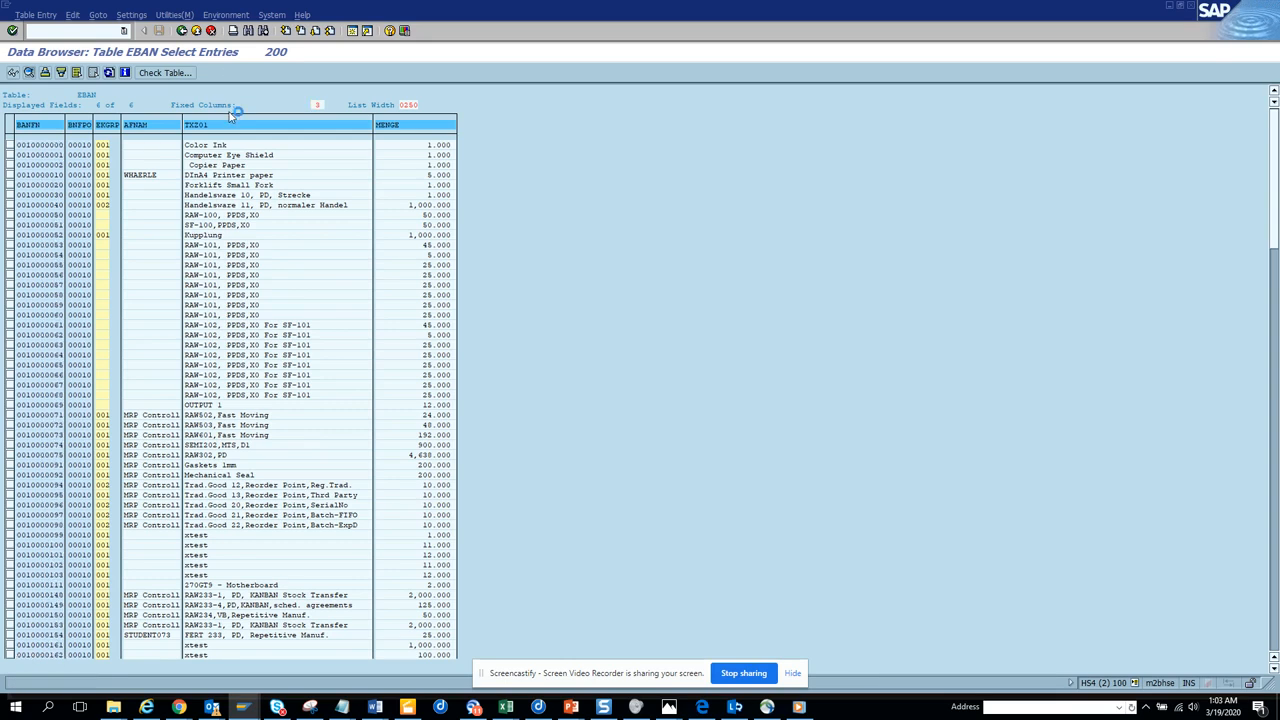
{"action": "left_click", "coordinate": [376, 111]}
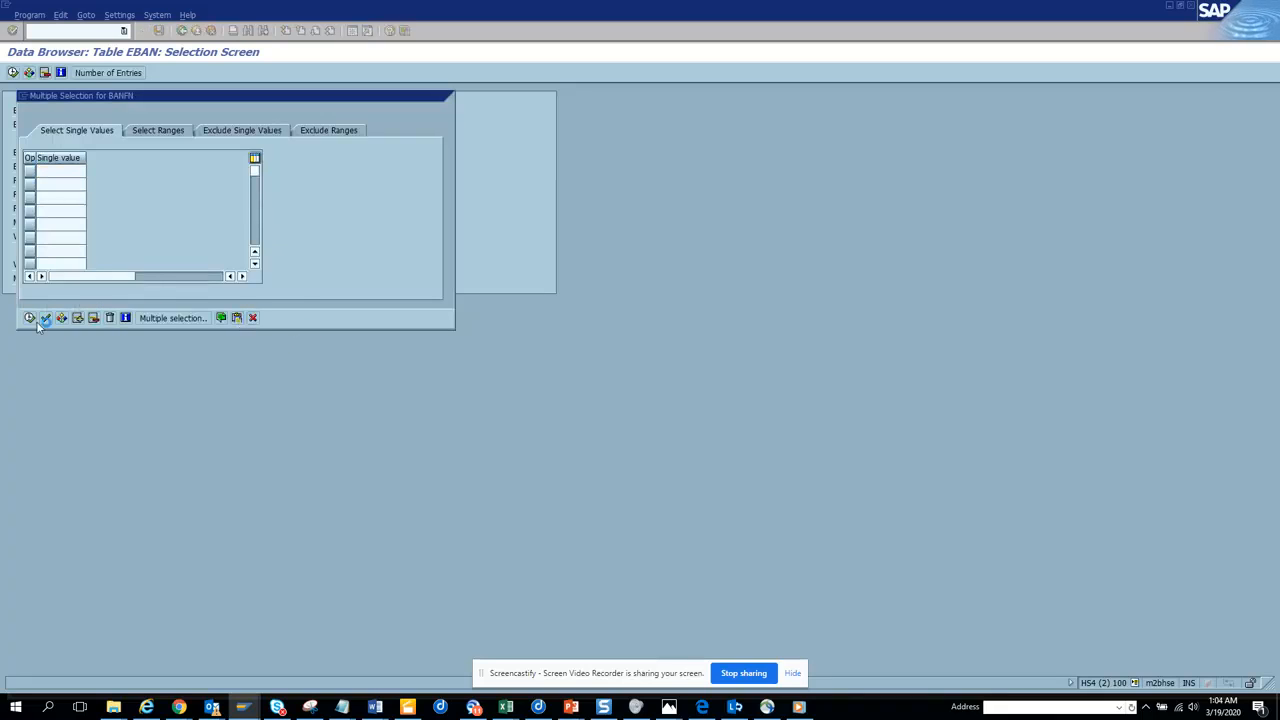
{"action": "key", "text": "shift+F12"}
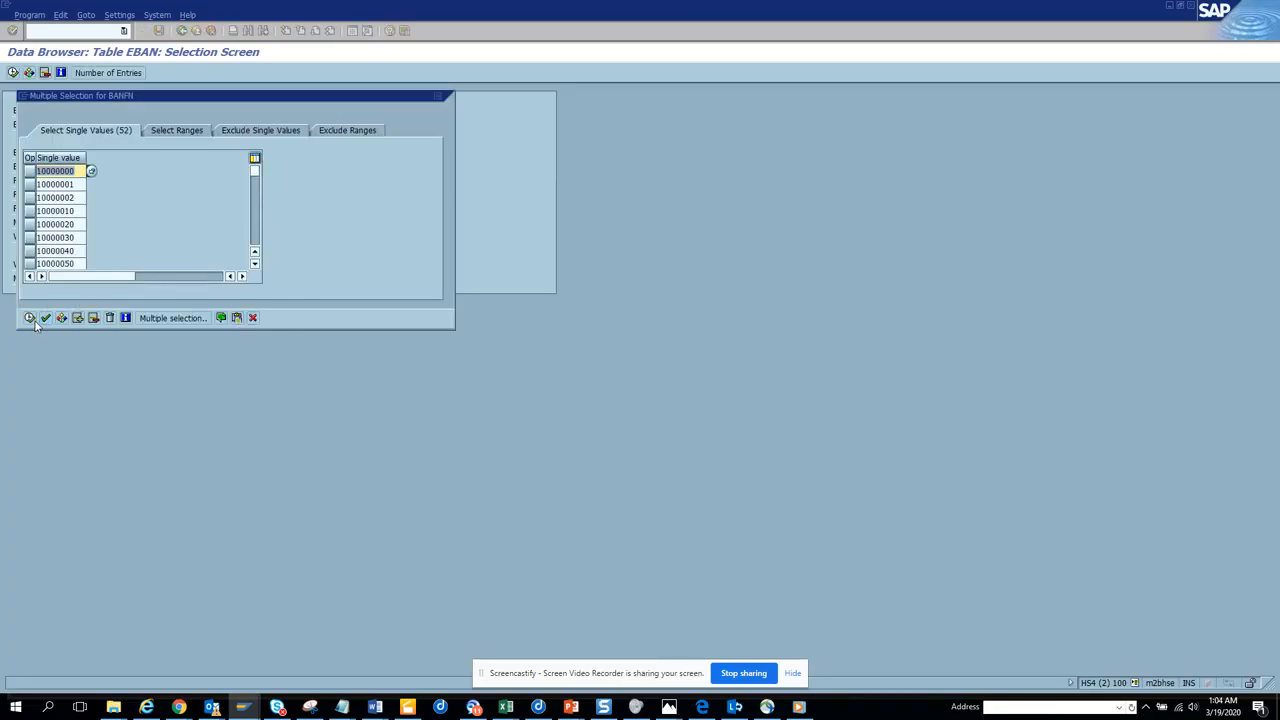
{"action": "left_click", "coordinate": [29, 318]}
{"action": "left_click", "coordinate": [13, 72]}
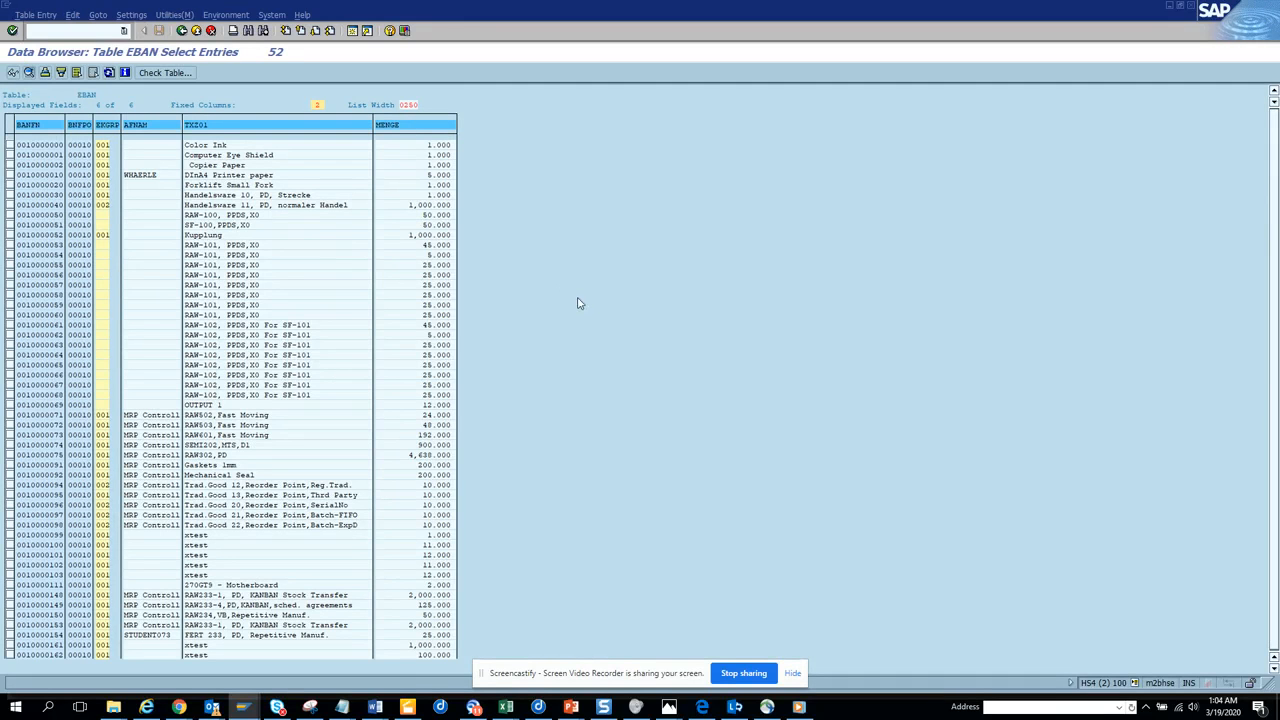
Return to the mass maintenance session and choose the Purch. Group field (EBAN-EKGRP) for the mass change.
{"action": "key", "text": "alt+Tab"}
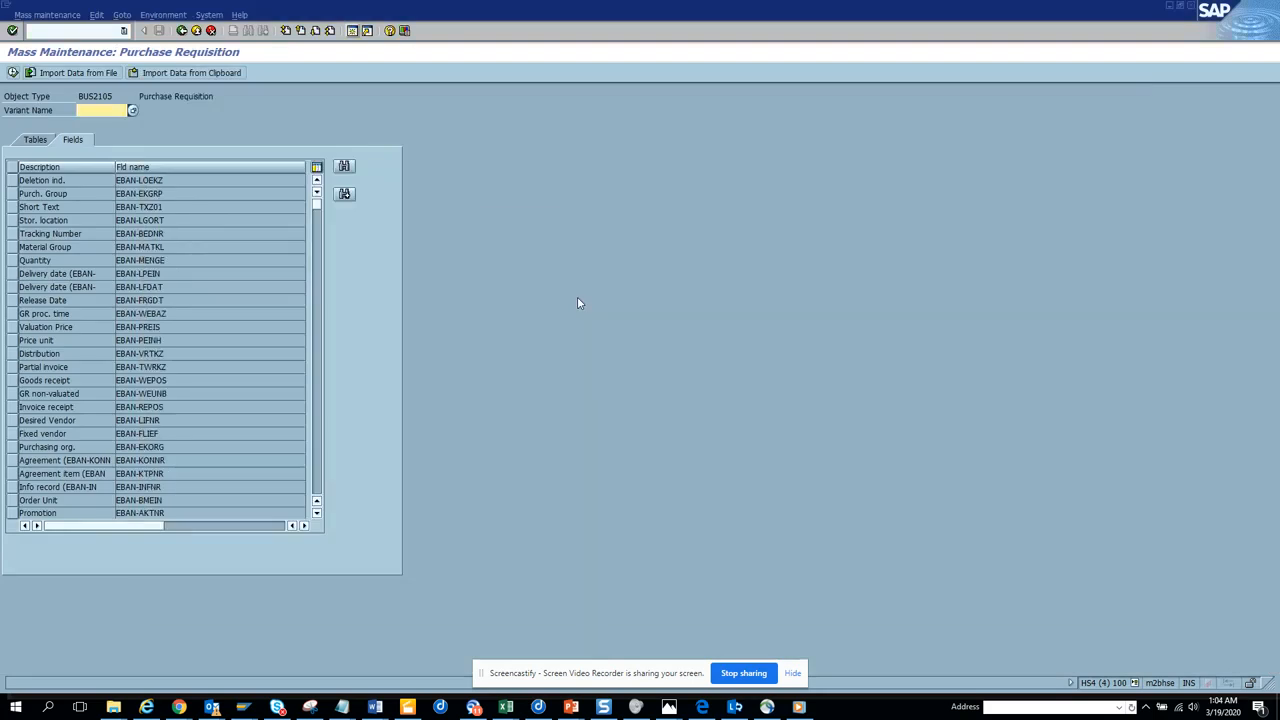
{"action": "left_click", "coordinate": [12, 196]}
{"action": "left_click", "coordinate": [12, 74]}
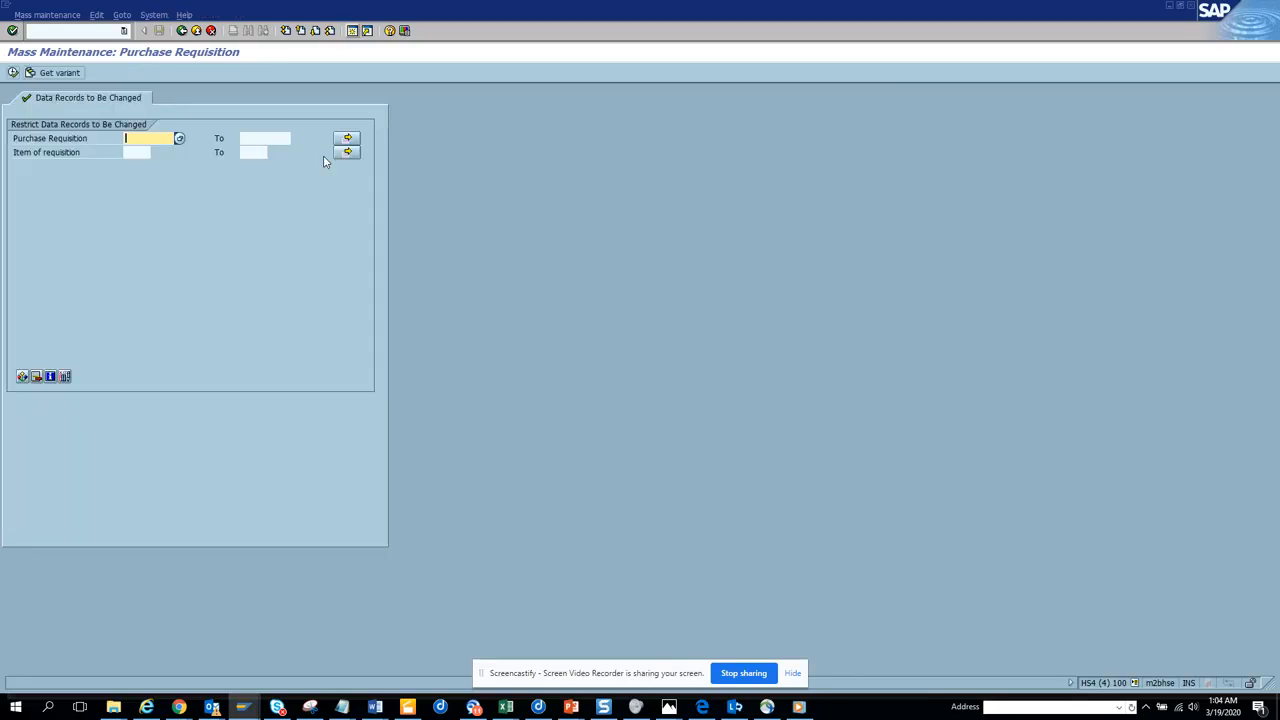
Restrict the mass change to the copied purchase requisition numbers as single values and load their data records.
{"action": "left_click", "coordinate": [347, 137]}
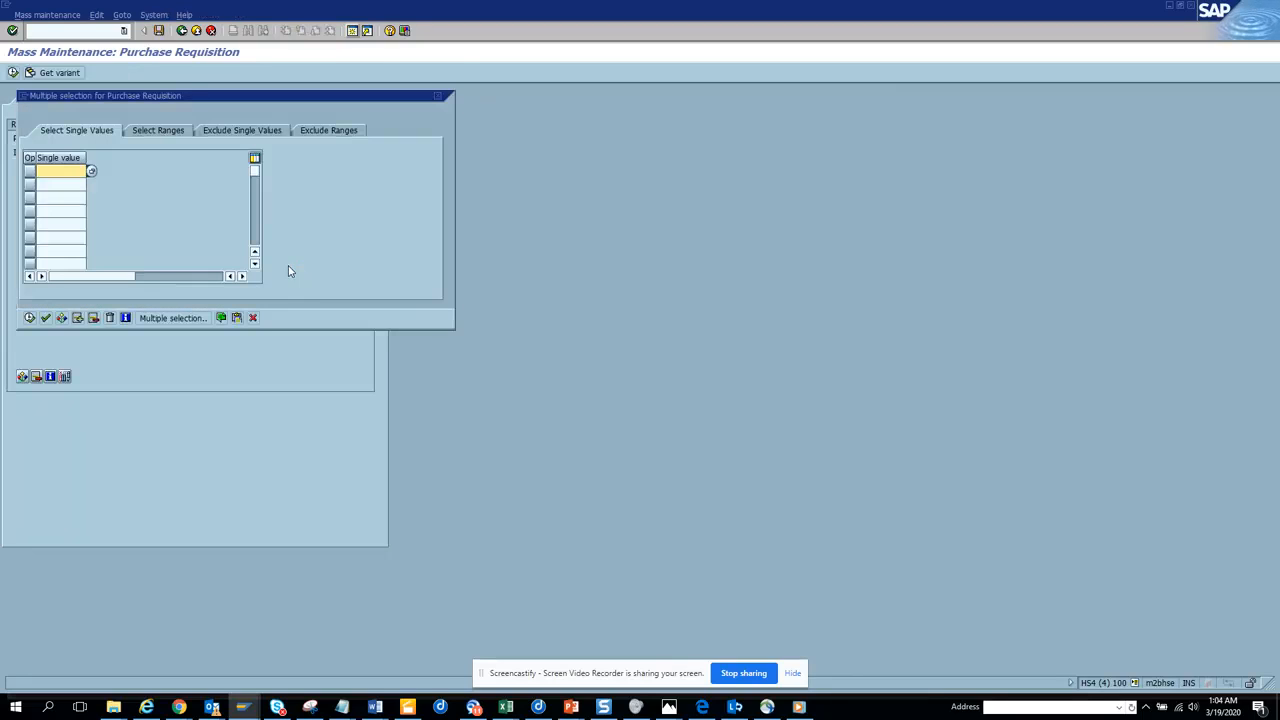
{"action": "left_click", "coordinate": [30, 318]}
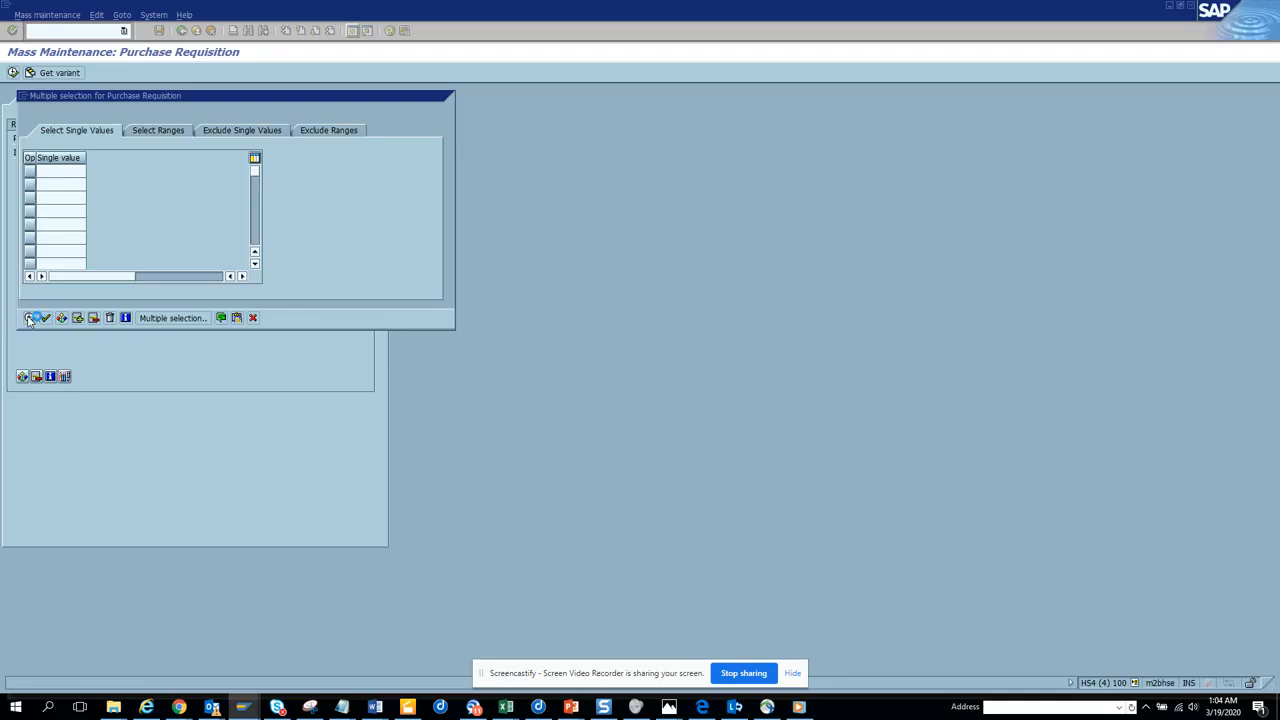
{"action": "key", "text": "F8"}
{"action": "left_click", "coordinate": [13, 72]}
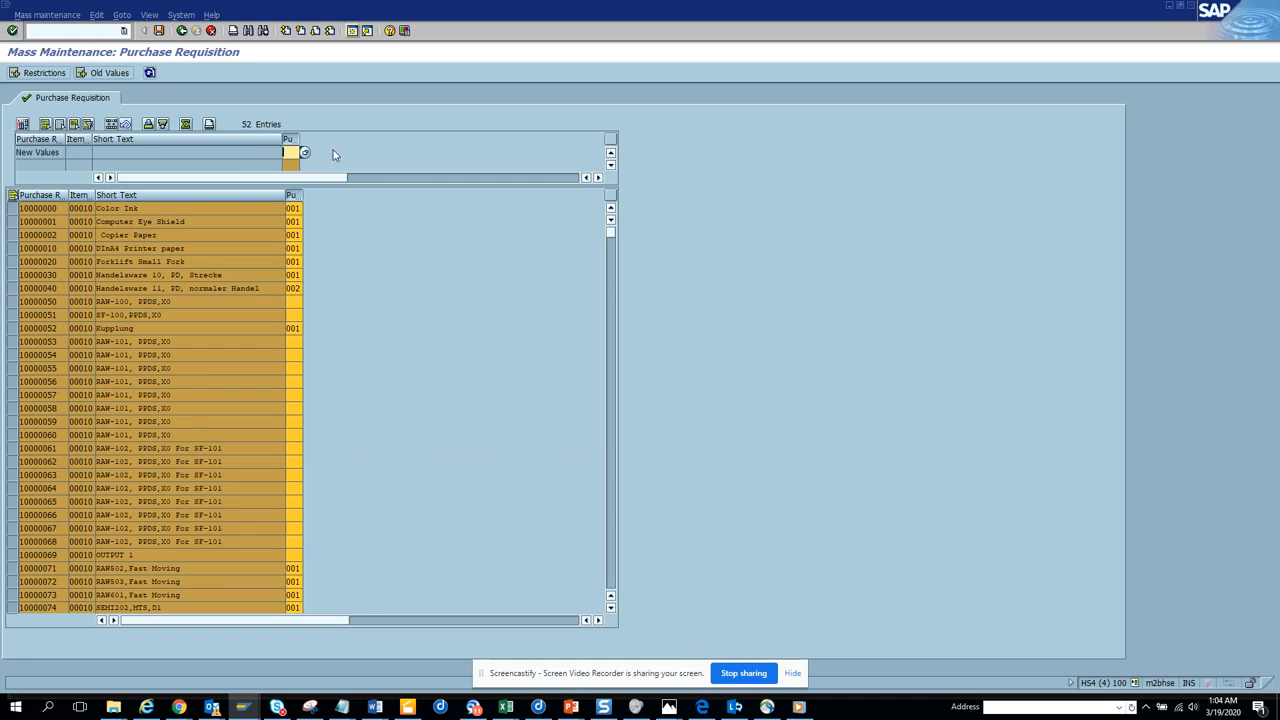
Set the new purchasing group to 003 for all listed purchase requisitions and save the mass change.
{"action": "left_click", "coordinate": [306, 153]}
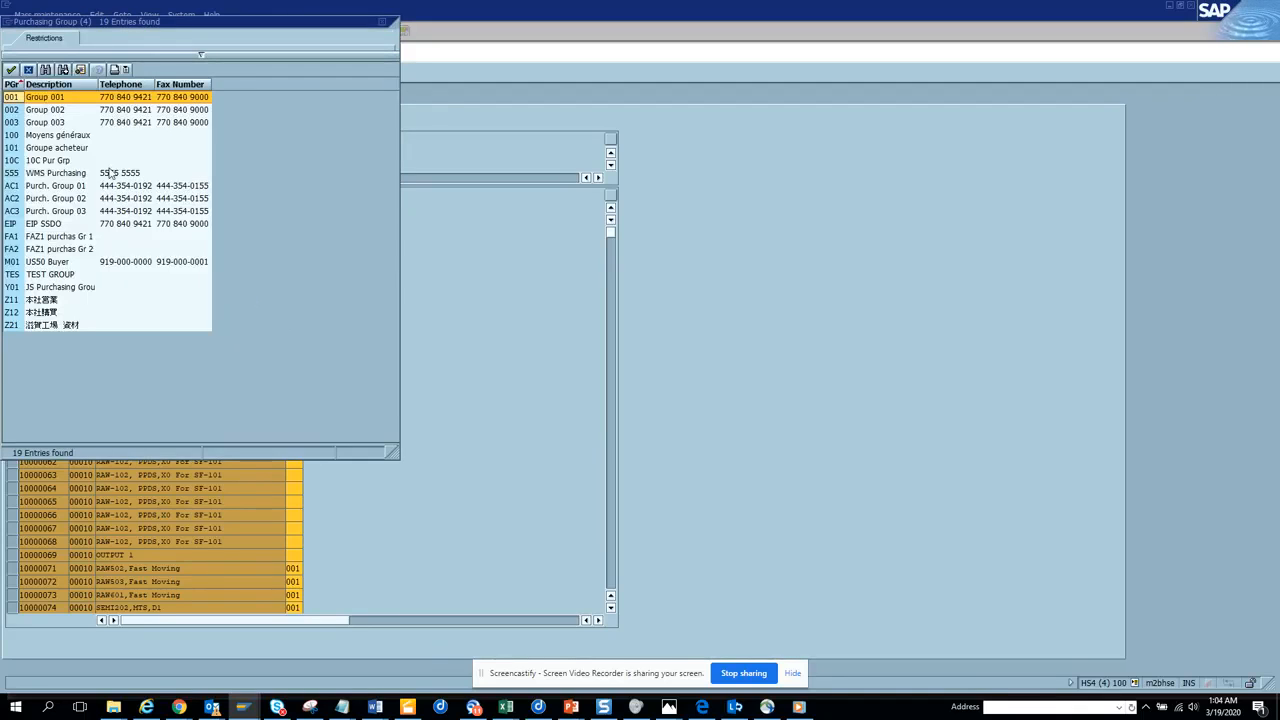
{"action": "double_click", "coordinate": [160, 123]}
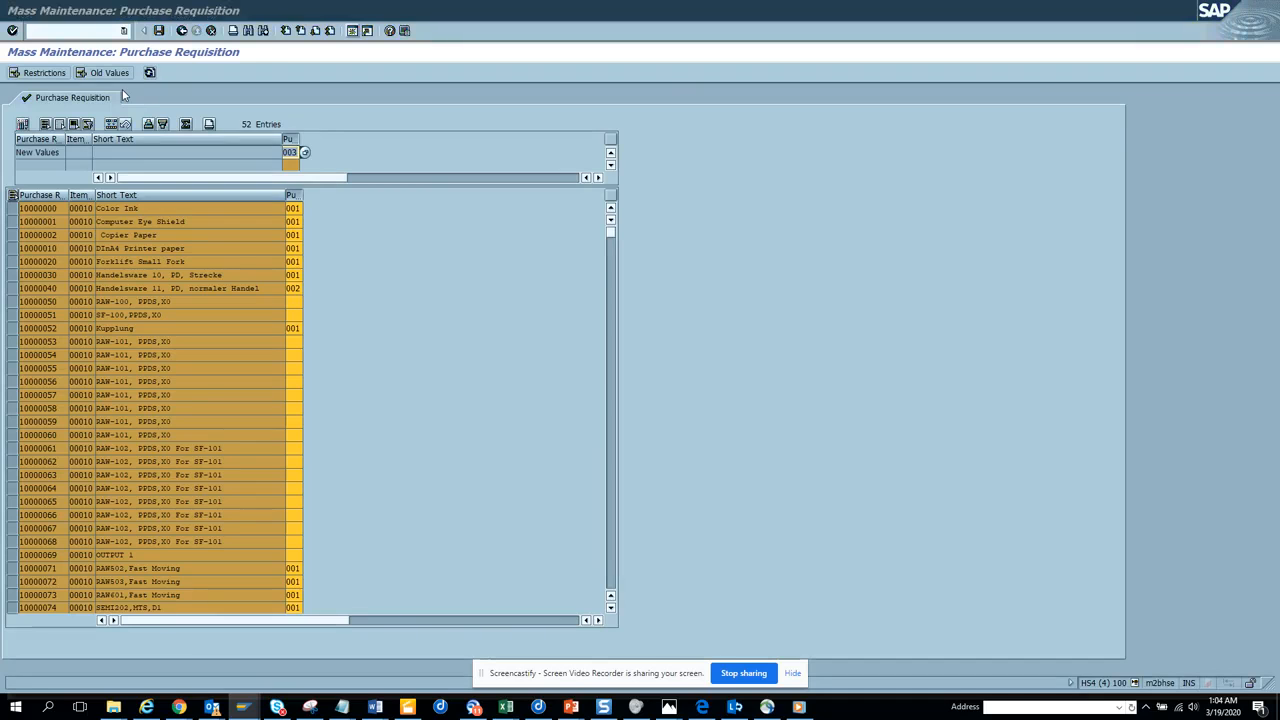
{"action": "key", "text": "alt+Tab"}
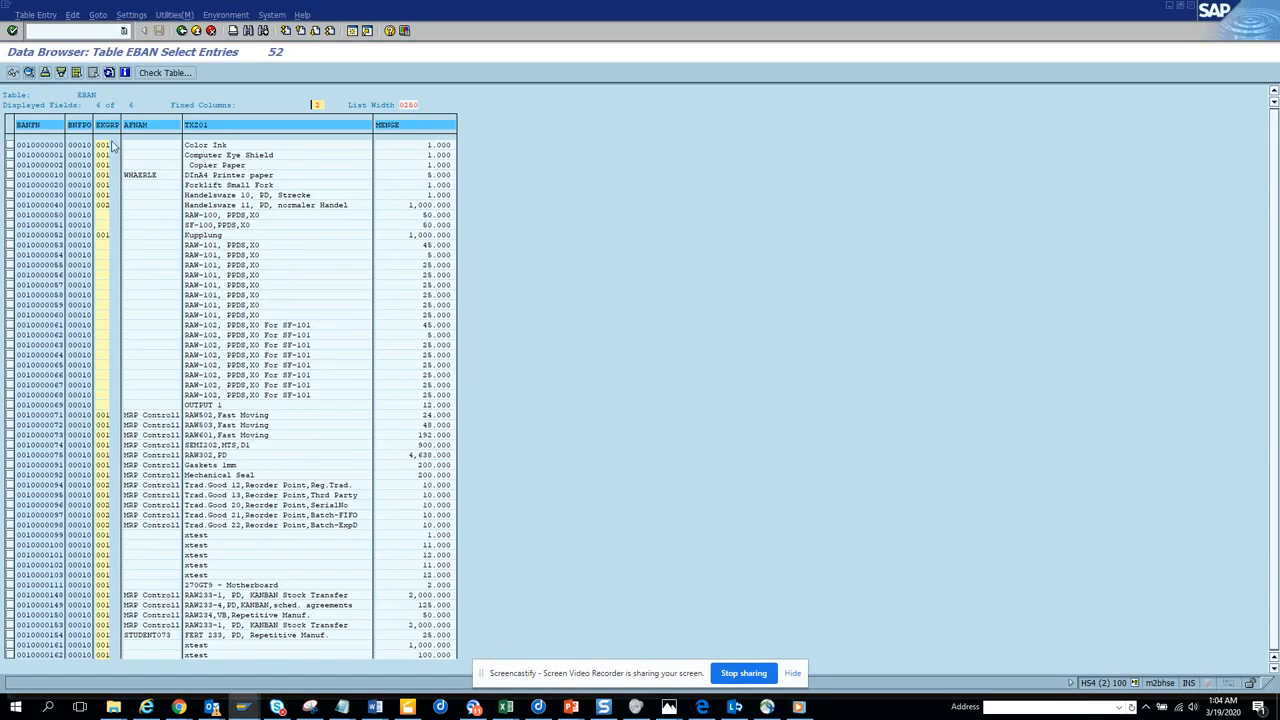
{"action": "key", "text": "alt+Tab"}
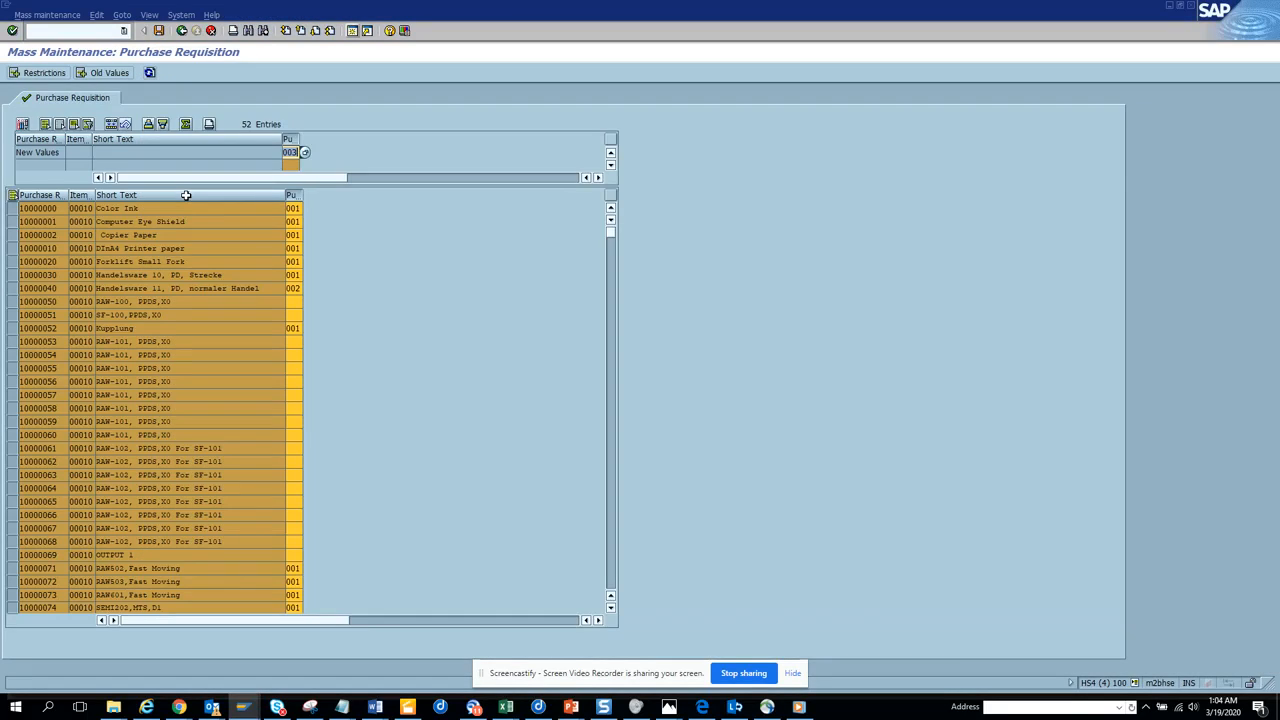
{"action": "left_click", "coordinate": [149, 72]}
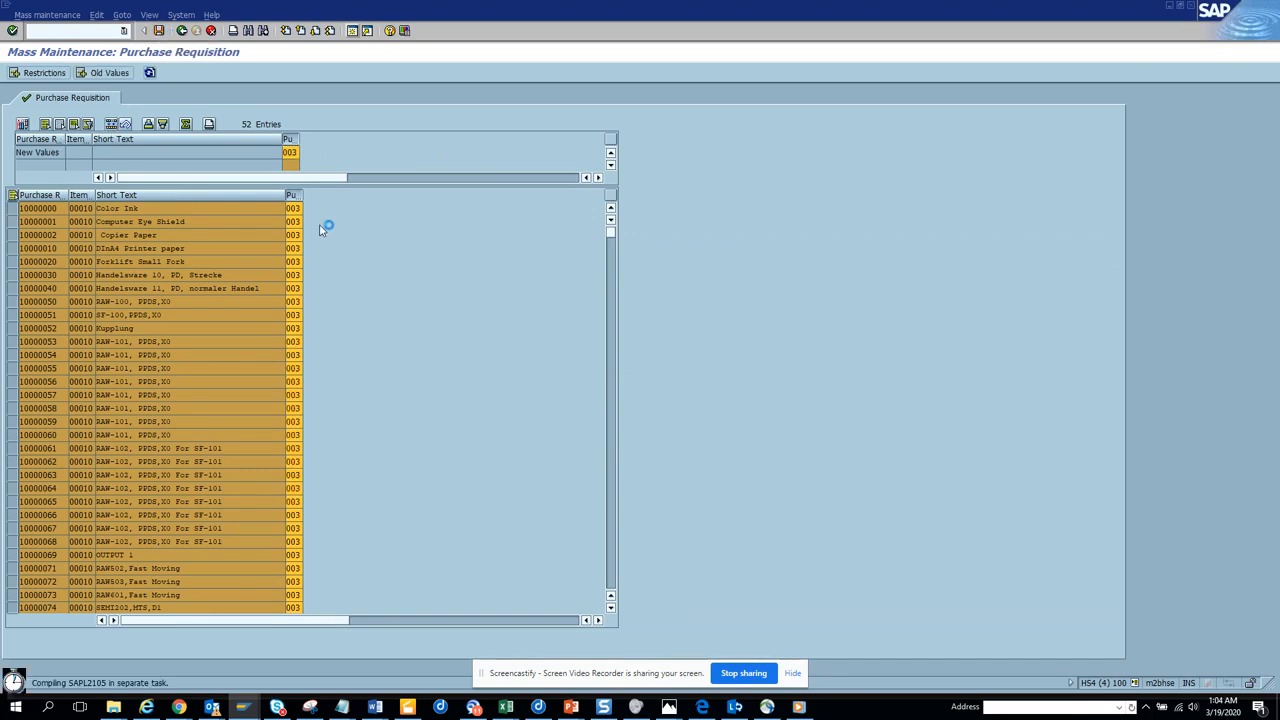
Check the update task messages in mass maintenance and refresh the EBAN entries to review the purchasing groups.
{"action": "key", "text": "alt+Tab"}
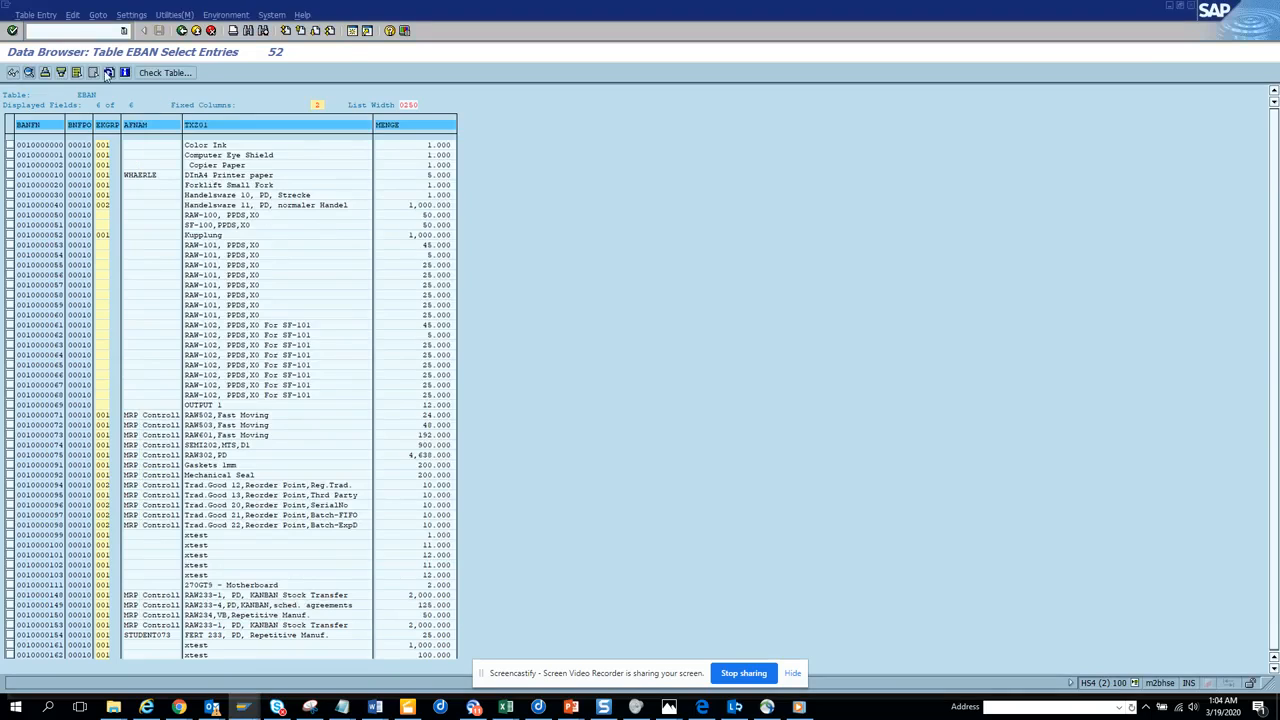
{"action": "left_click", "coordinate": [108, 75]}
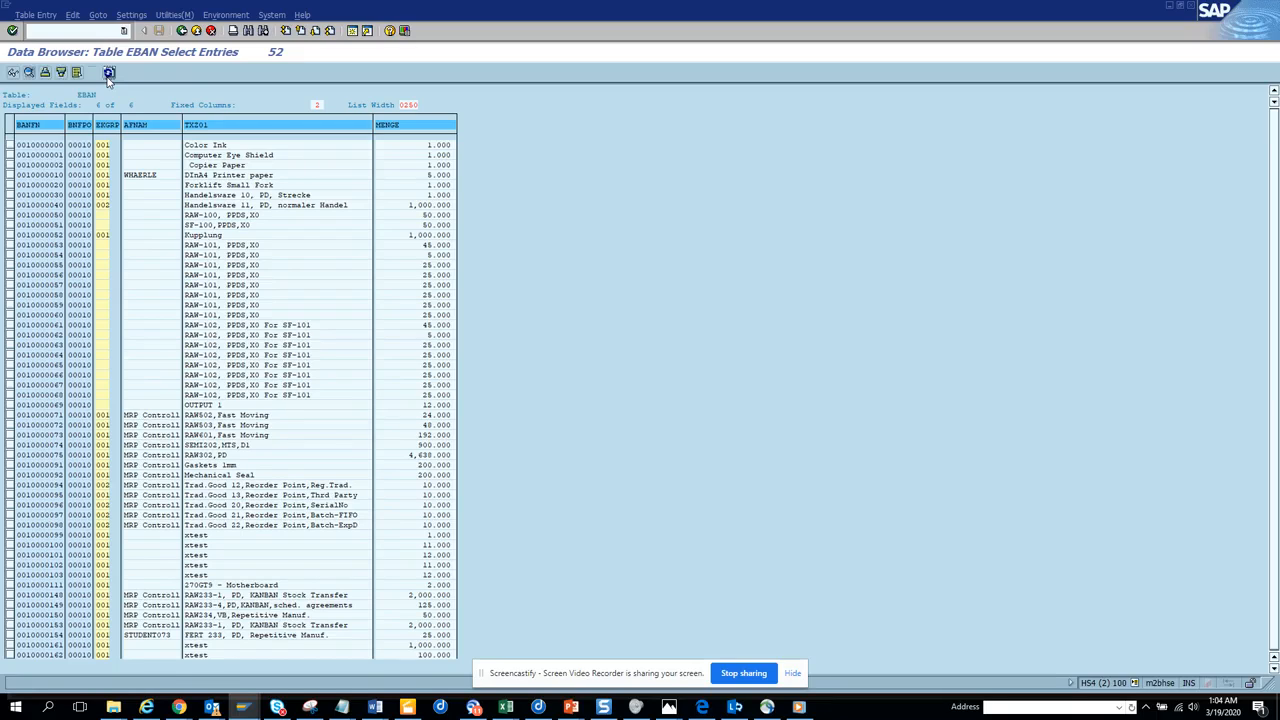
{"action": "key", "text": "alt+Tab"}
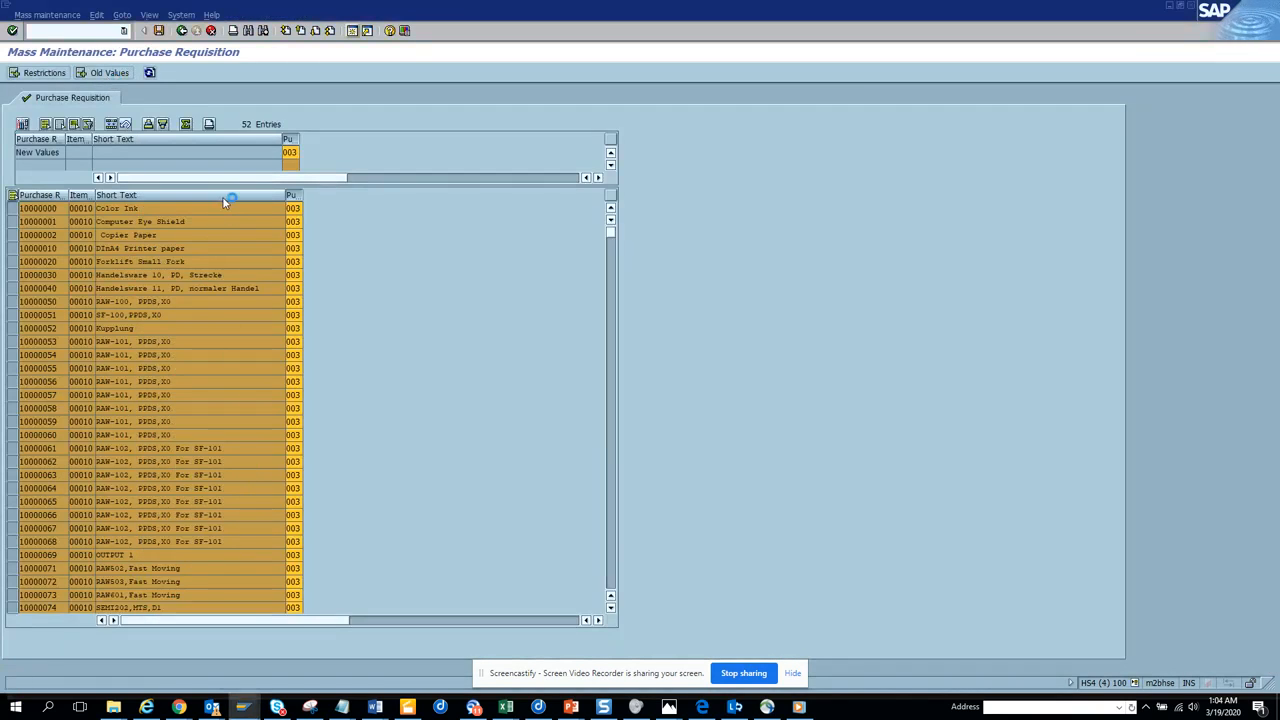
{"action": "key", "text": "alt+Tab"}
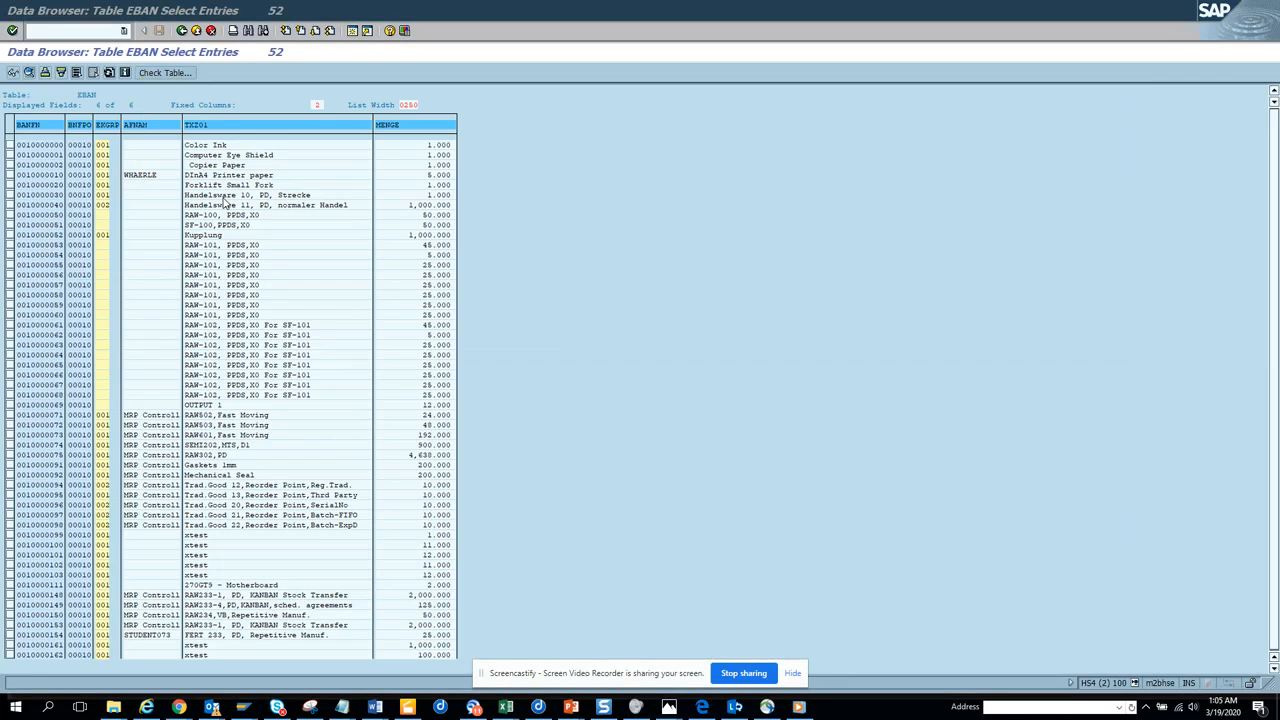
{"action": "key", "text": "alt+Tab"}
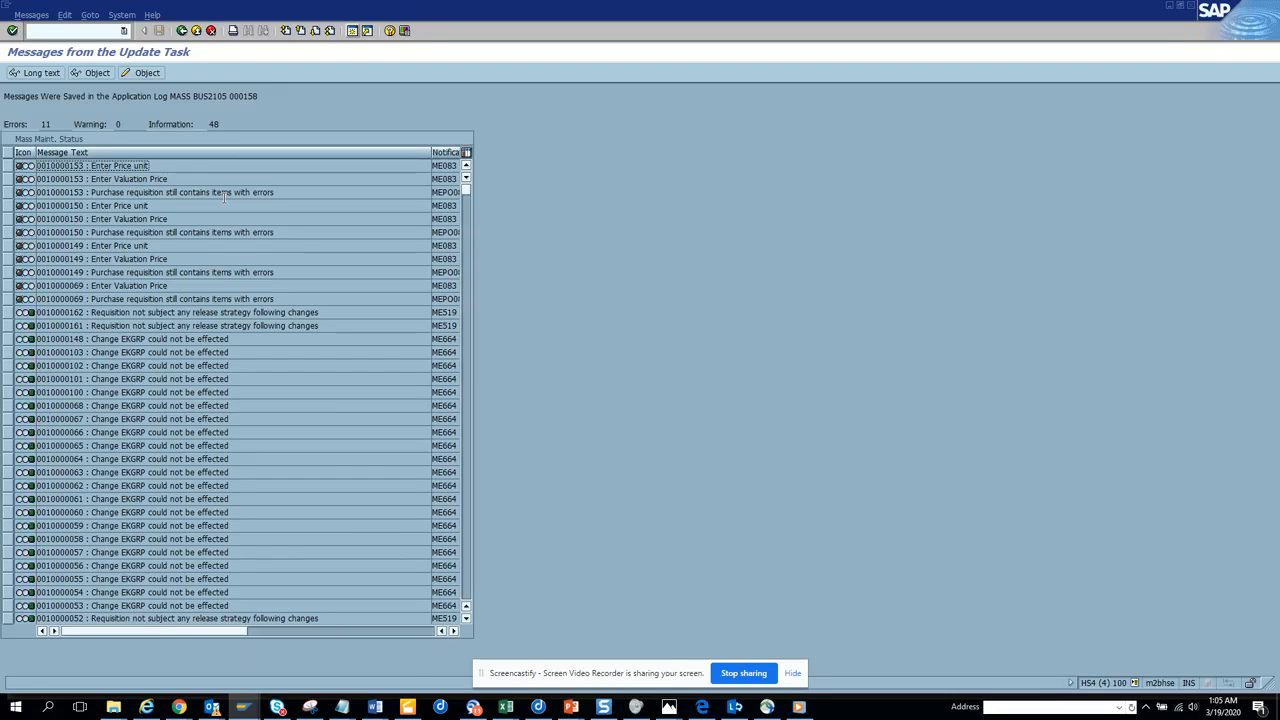
{"action": "key", "text": "alt+Tab"}
{"action": "left_click", "coordinate": [110, 72]}
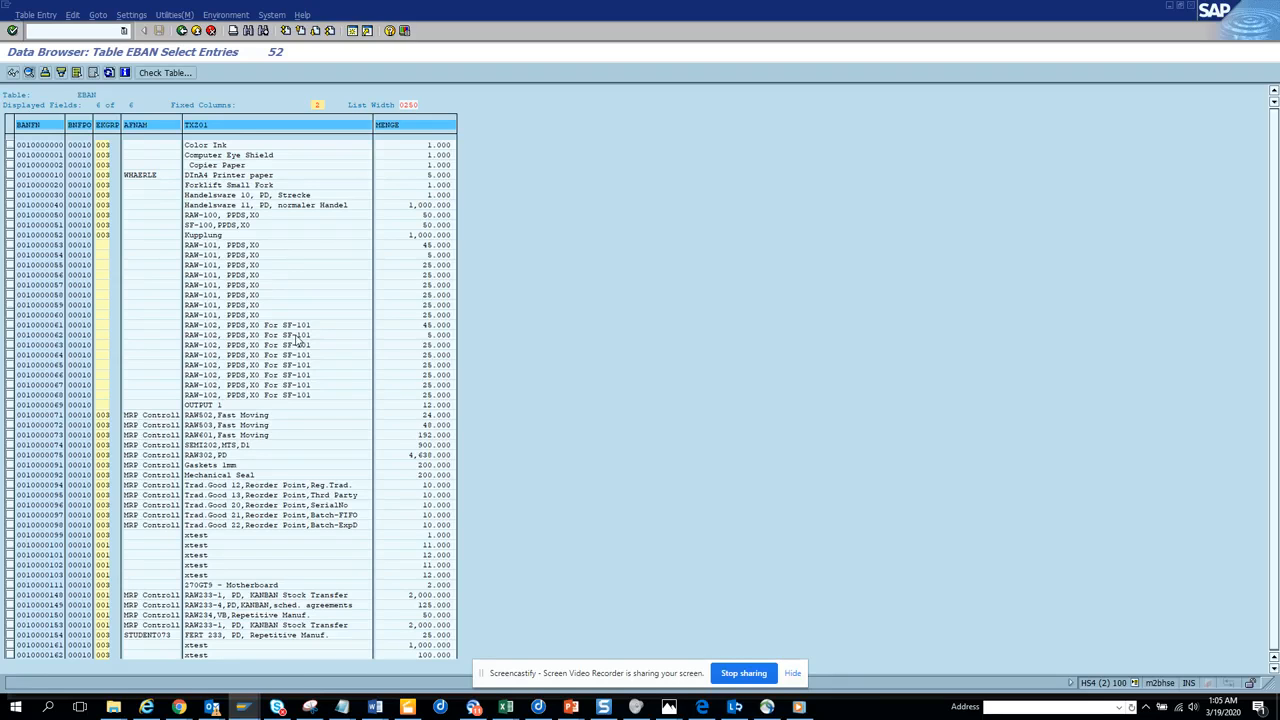
Return to the mass maintenance field selection and replace the Purch. Group field with Short Text (EBAN-TXZ01) as the field for mass change.
{"action": "left_click", "coordinate": [182, 30]}
{"action": "left_click", "coordinate": [183, 30]}
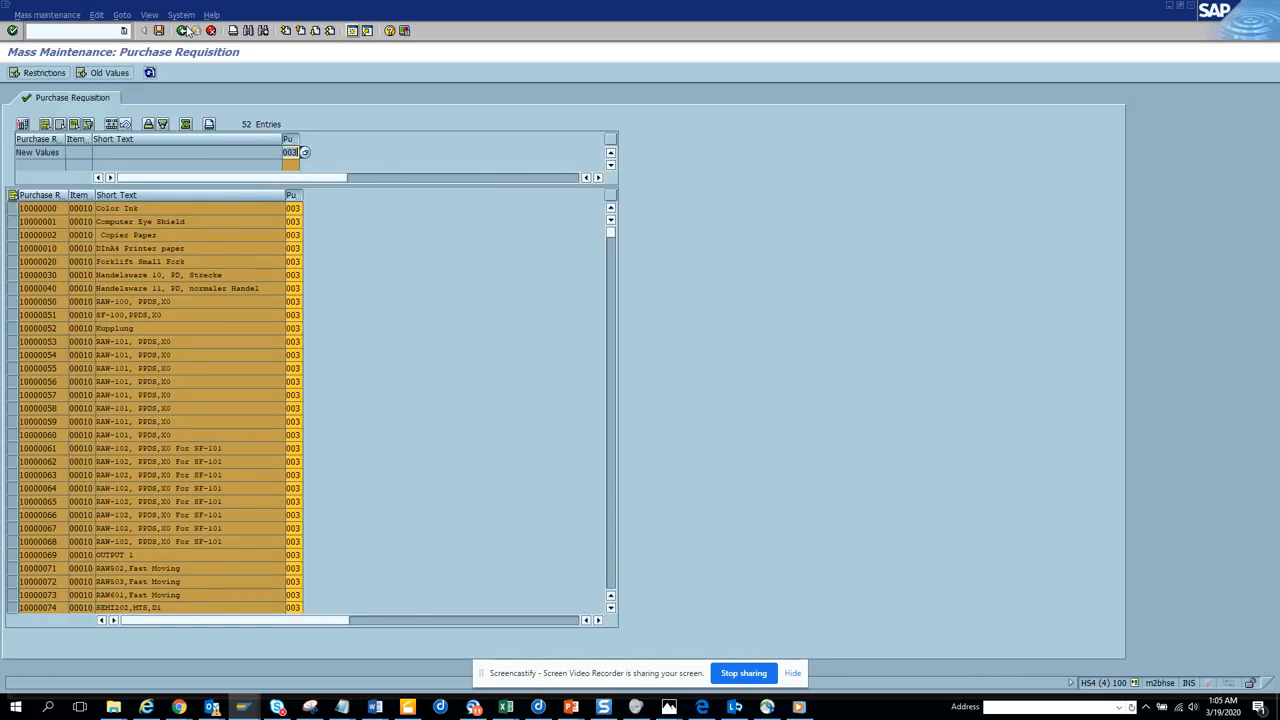
{"action": "left_click", "coordinate": [184, 30]}
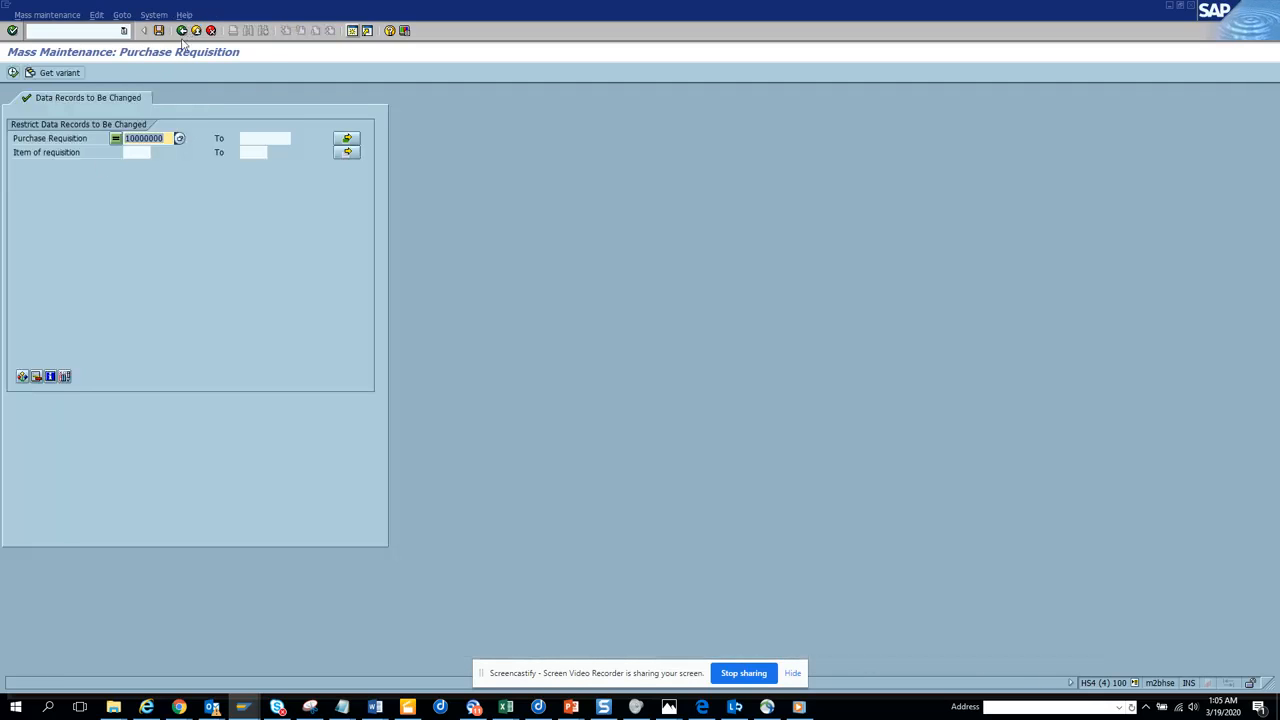
{"action": "left_click", "coordinate": [184, 31]}
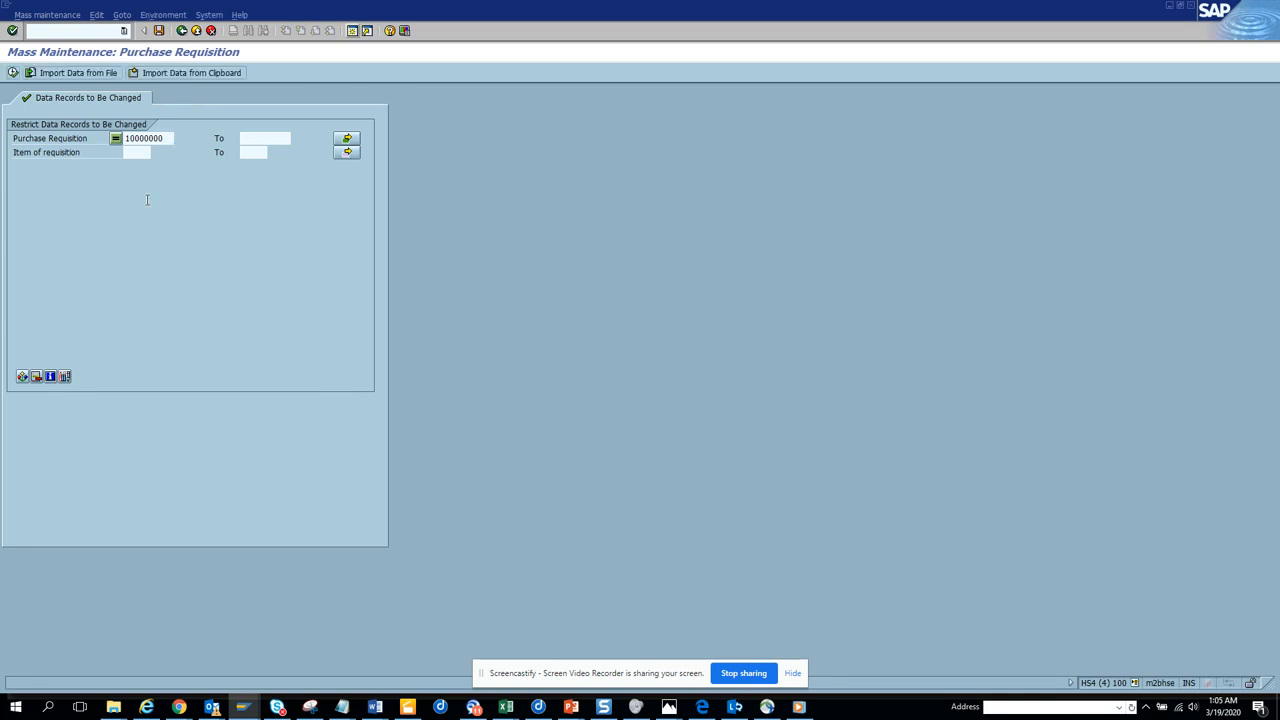
{"action": "left_click", "coordinate": [13, 197]}
{"action": "left_click", "coordinate": [13, 197]}
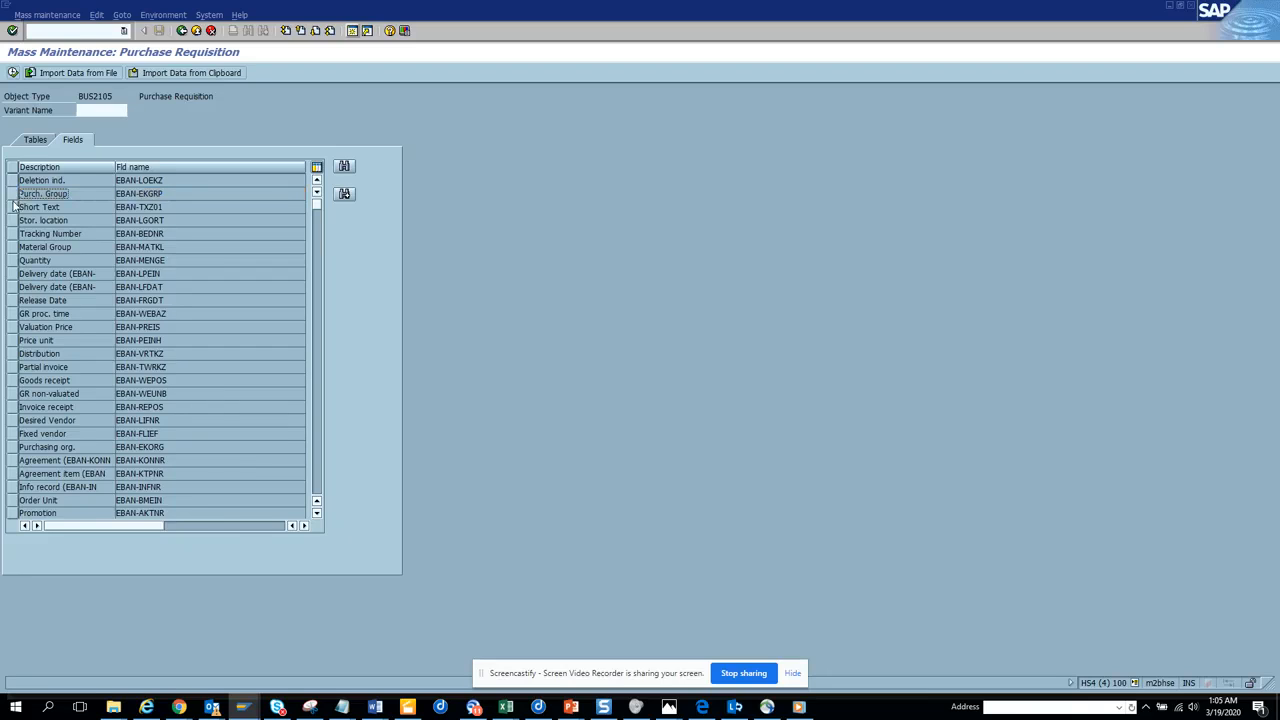
{"action": "left_click", "coordinate": [13, 207]}
{"action": "left_click", "coordinate": [13, 73]}
Restrict the short text mass change to the copied purchase requisition numbers as single values and load their records.
{"action": "left_click", "coordinate": [347, 138]}
{"action": "left_click", "coordinate": [238, 318]}
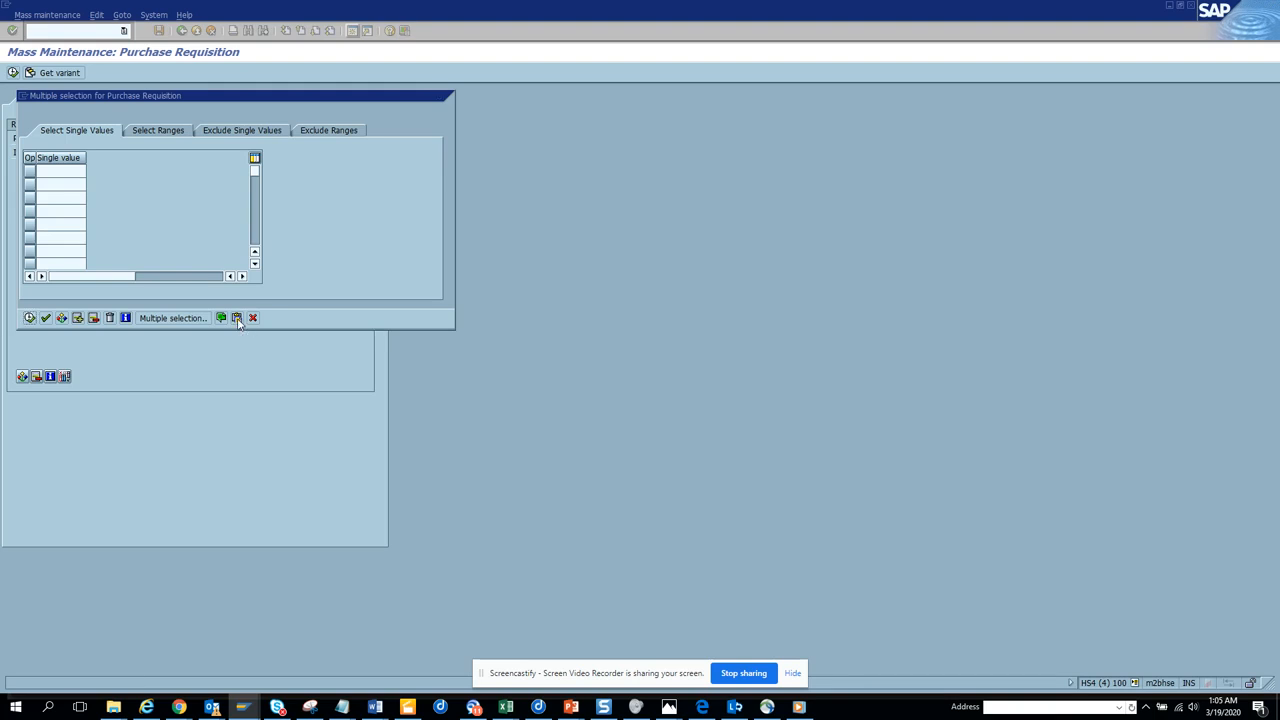
{"action": "left_click", "coordinate": [30, 318]}
{"action": "left_click", "coordinate": [14, 73]}
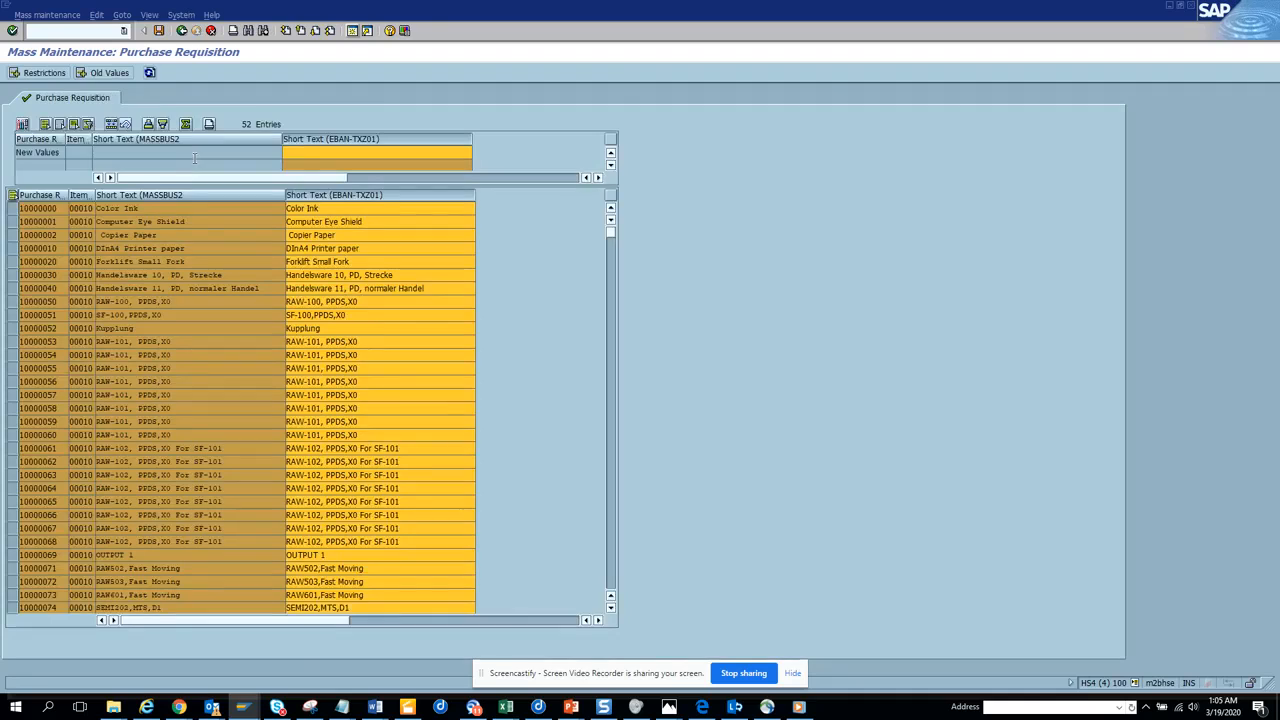
Set the new short text to "test pr change" for all listed purchase requisitions and save the mass change.
{"action": "left_click", "coordinate": [362, 155]}
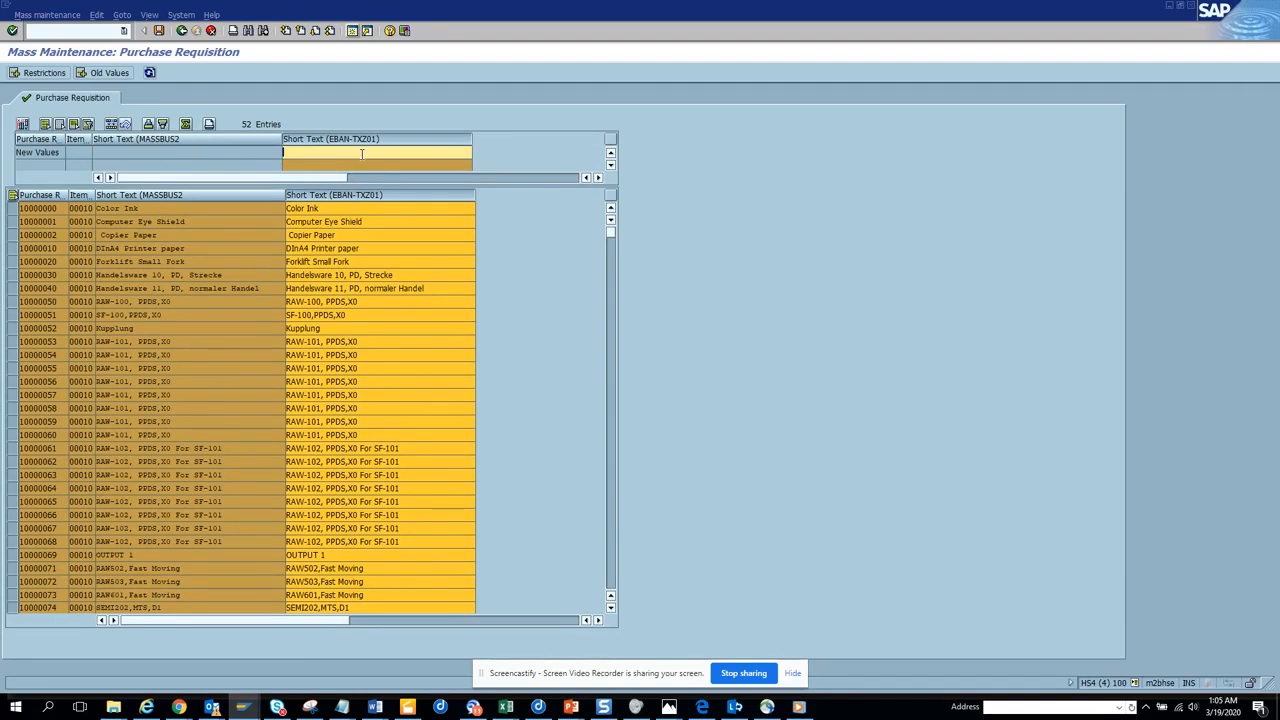
{"action": "type", "text": "test pr change"}
{"action": "left_click", "coordinate": [111, 123]}
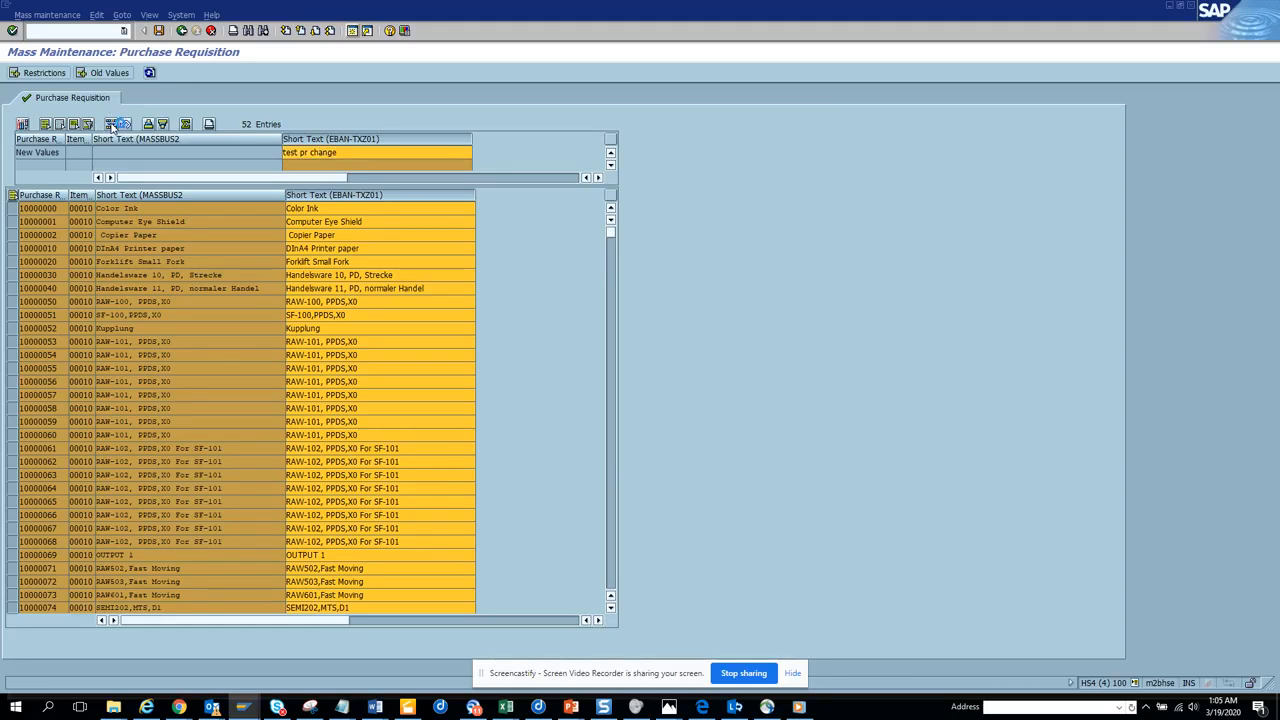
{"action": "left_click", "coordinate": [160, 31]}
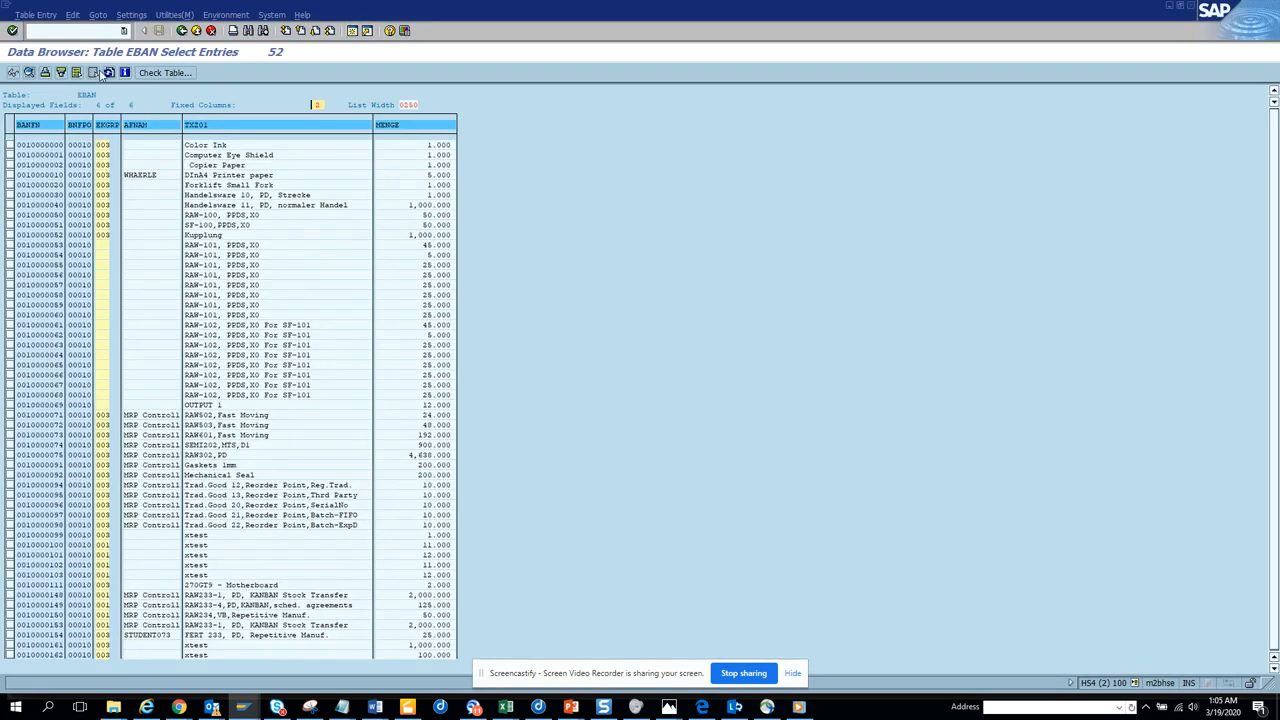
Refresh the EBAN table entries to review the short texts of the purchase requisitions.
{"action": "left_click", "coordinate": [109, 73]}
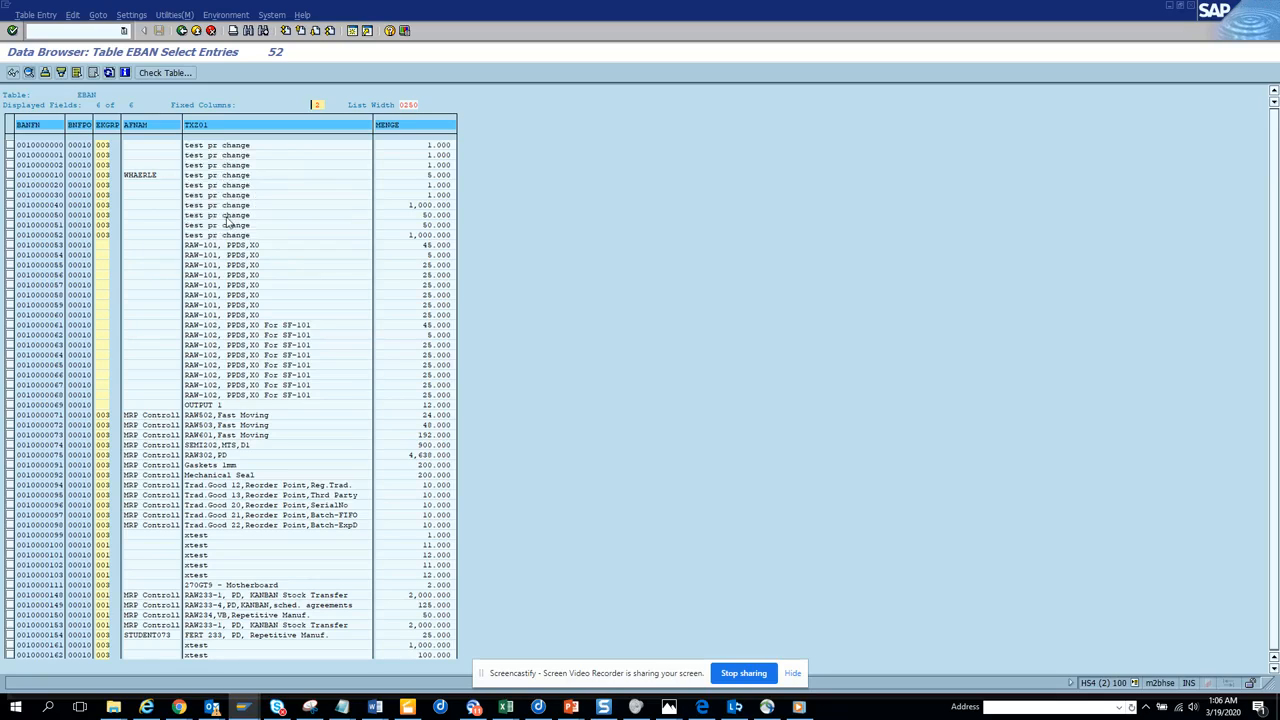
{"action": "left_click", "coordinate": [108, 74]}
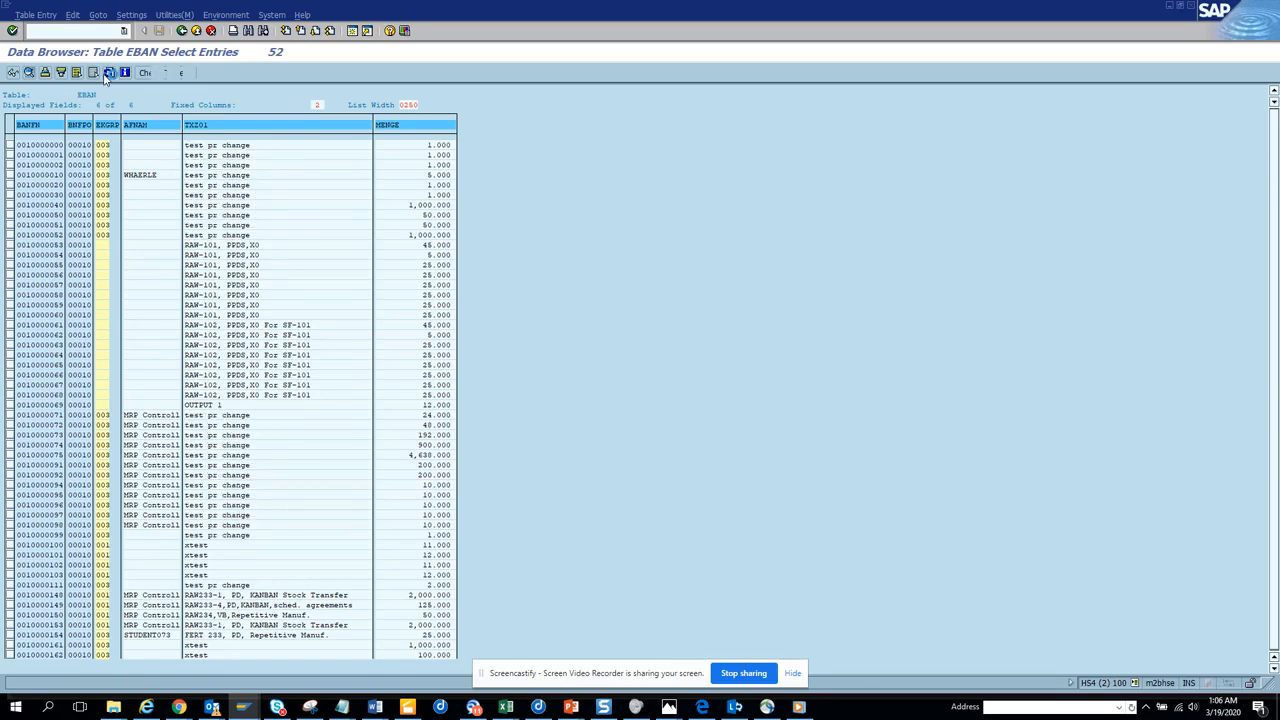
{"action": "left_click", "coordinate": [107, 74]}
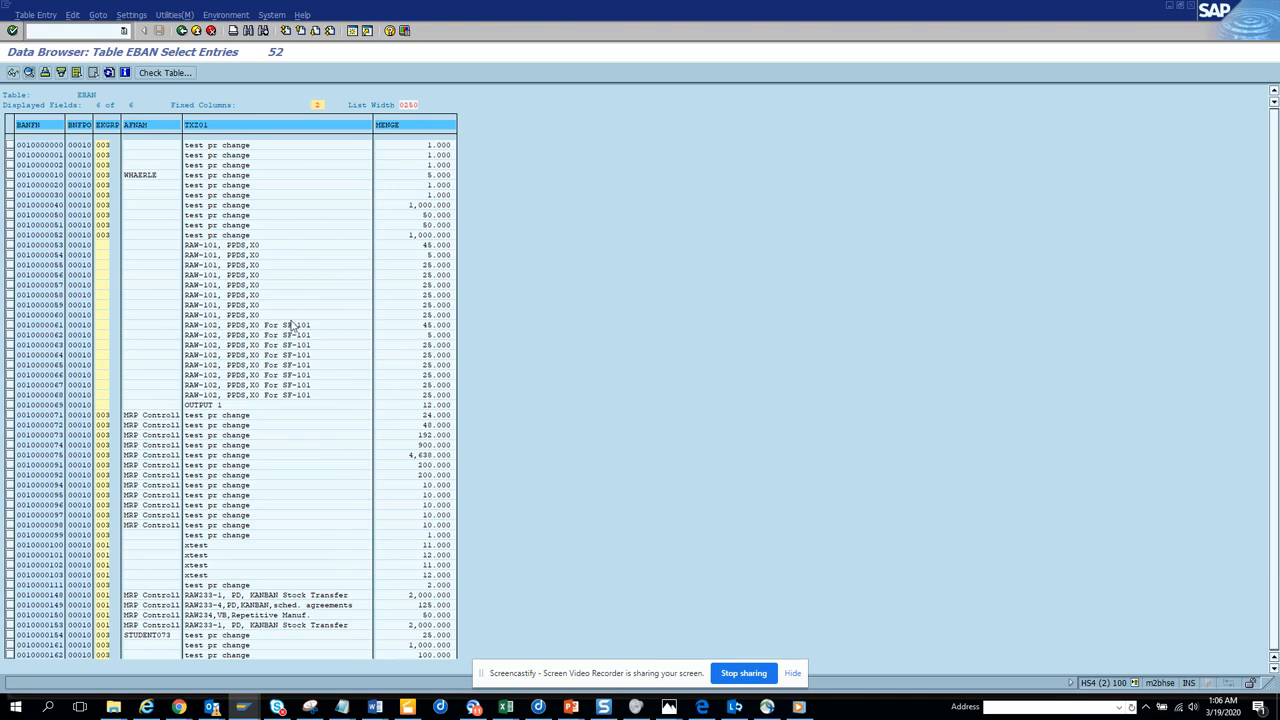
Check the update task messages in mass maintenance, then return to the field selection and deselect the Short Text field.
{"action": "key", "text": "alt+Tab"}
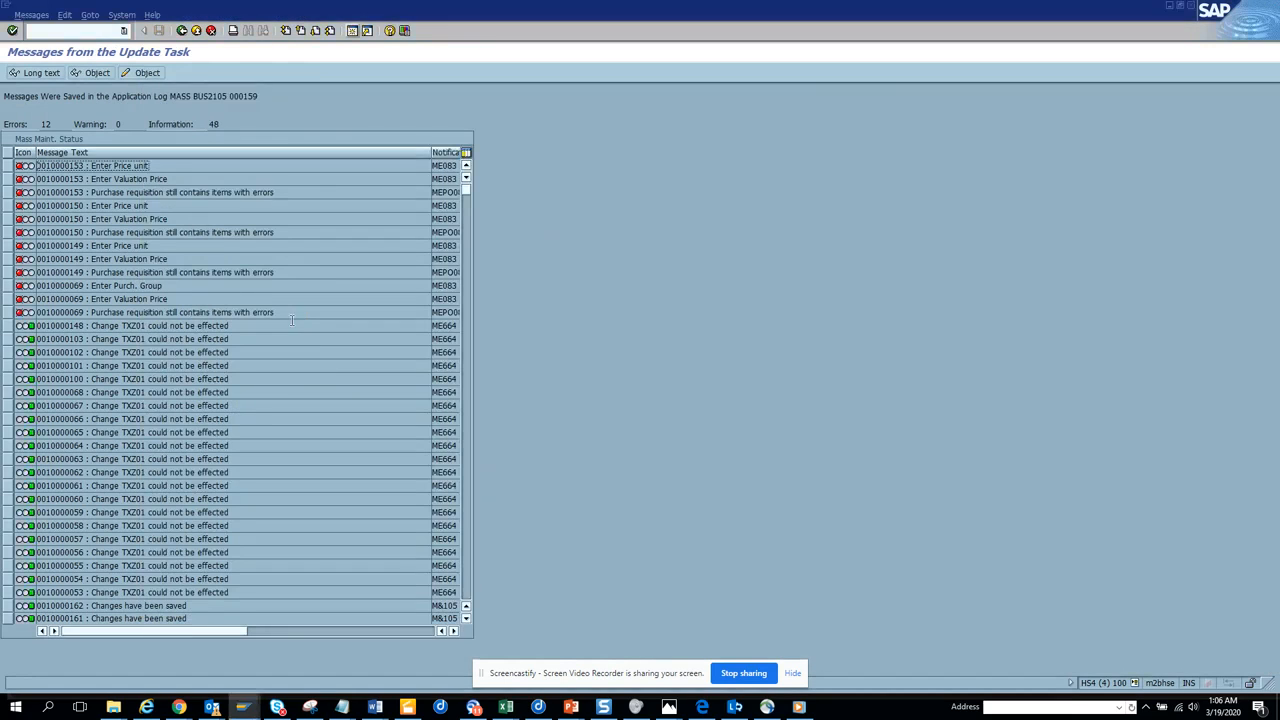
{"action": "left_click", "coordinate": [182, 31]}
{"action": "left_click", "coordinate": [182, 31]}
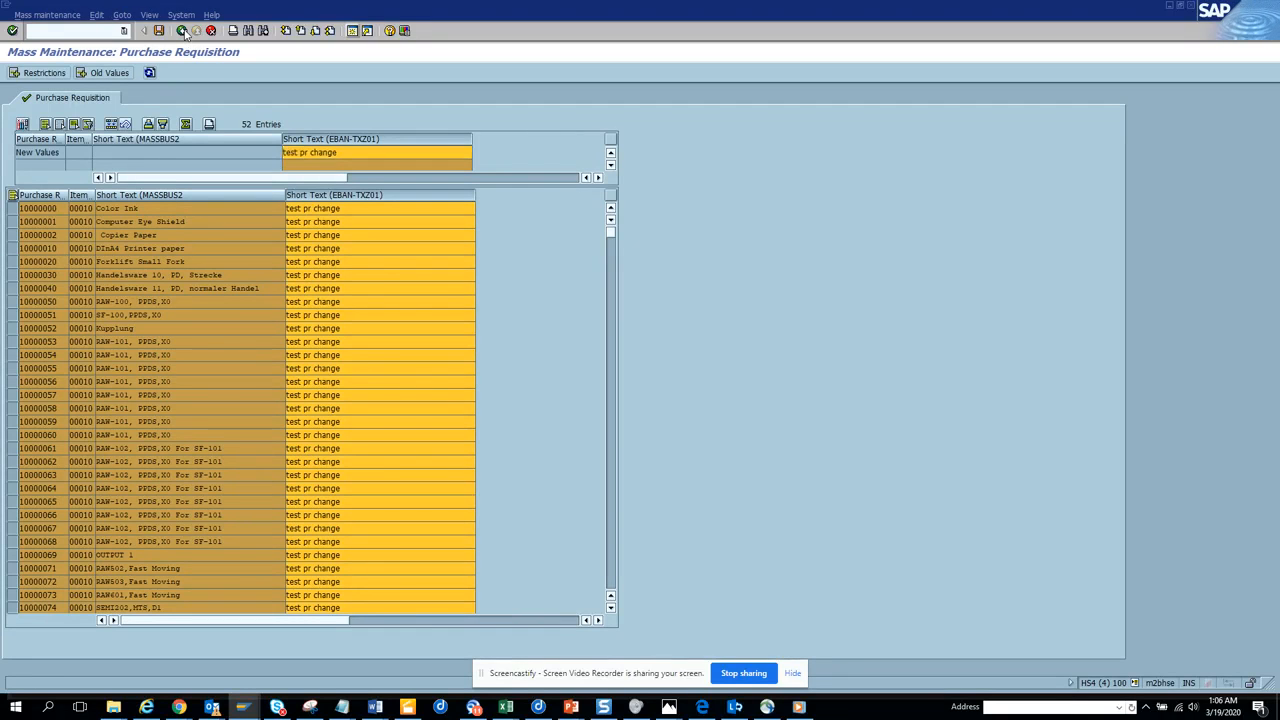
{"action": "left_click", "coordinate": [182, 31]}
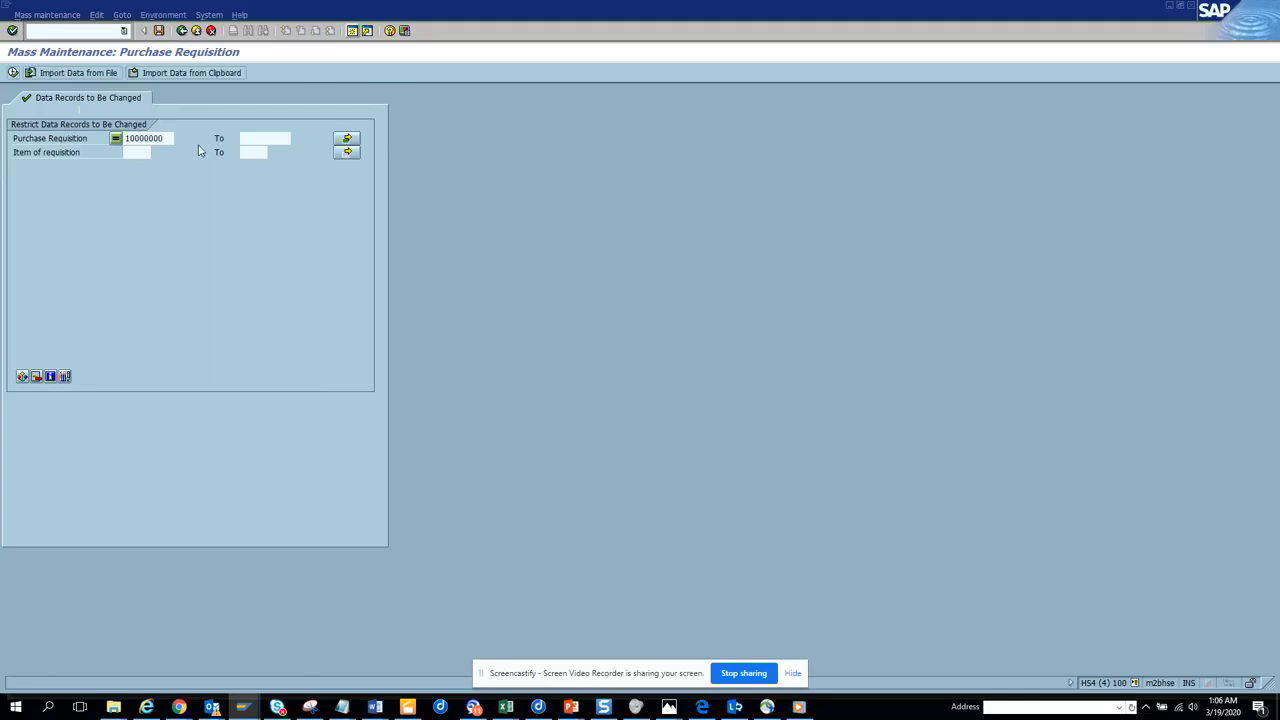
{"action": "left_click", "coordinate": [14, 212]}
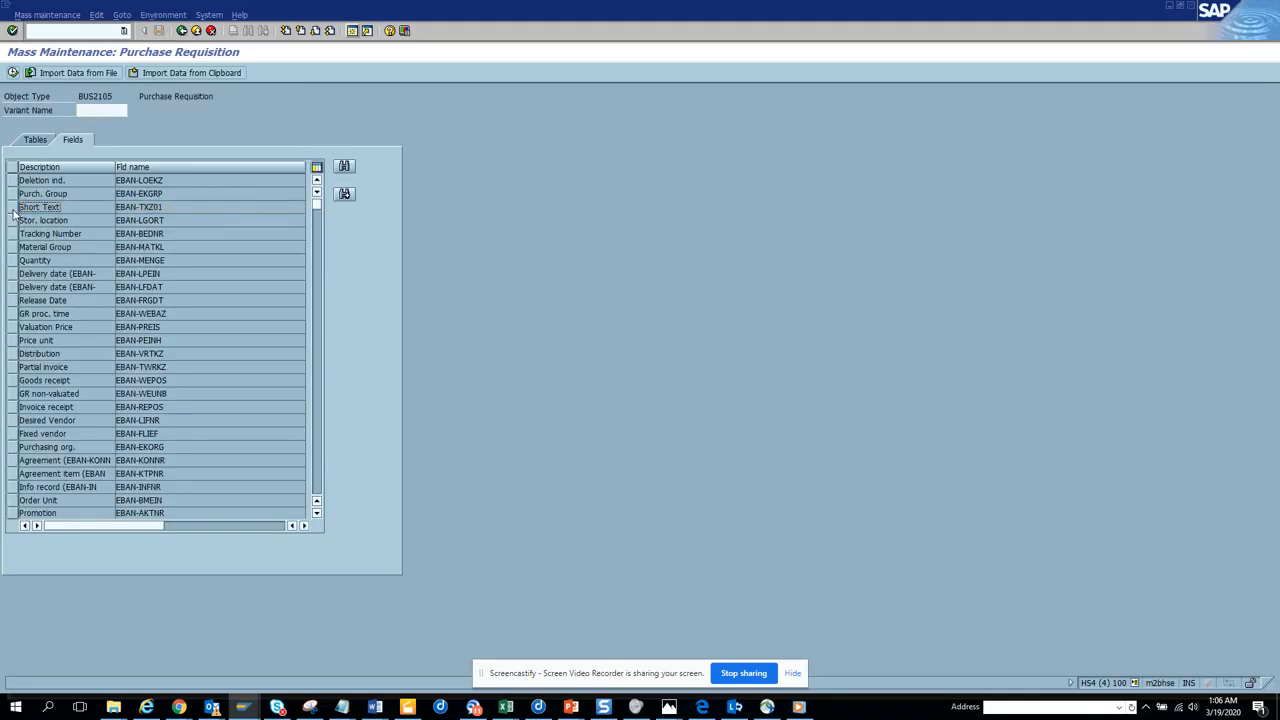
Search the mass maintenance fields for "afnam" and "requis", and compare with the columns in the EBAN entries.
{"action": "left_click", "coordinate": [345, 168]}
{"action": "type", "text": "afnam"}
{"action": "key", "text": "Return"}
{"action": "left_click", "coordinate": [345, 168]}
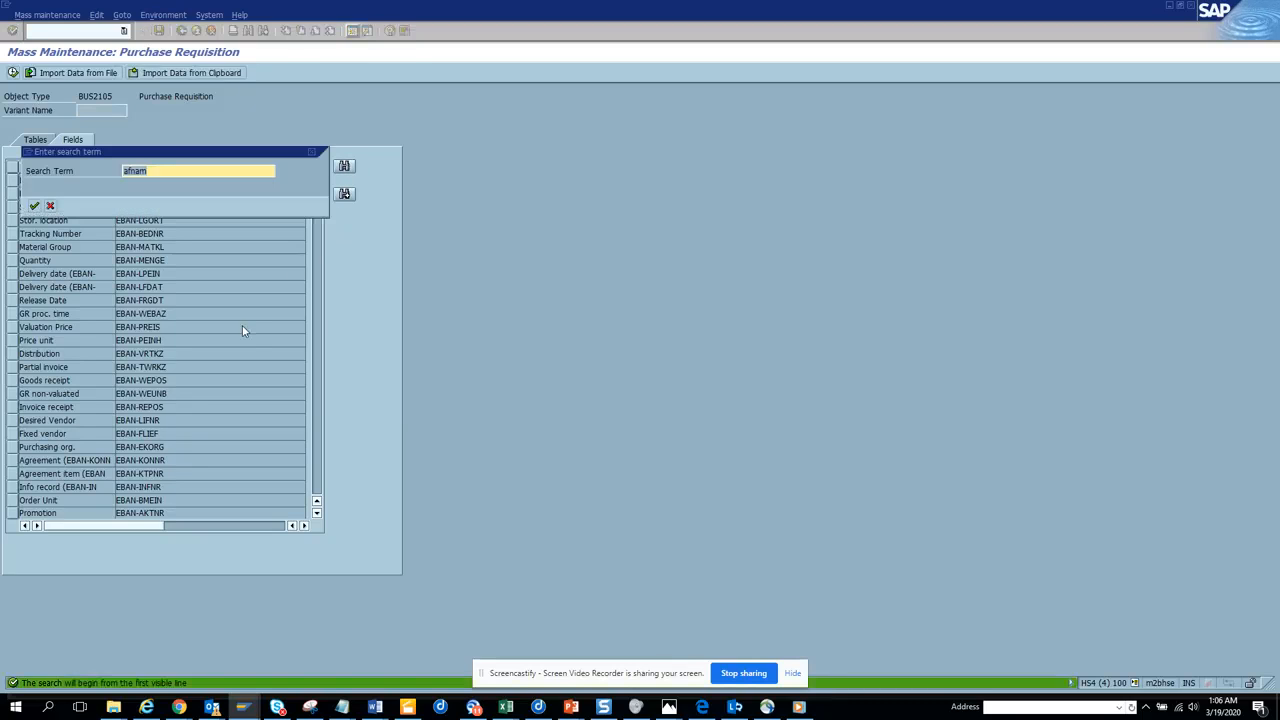
{"action": "type", "text": "requ"}
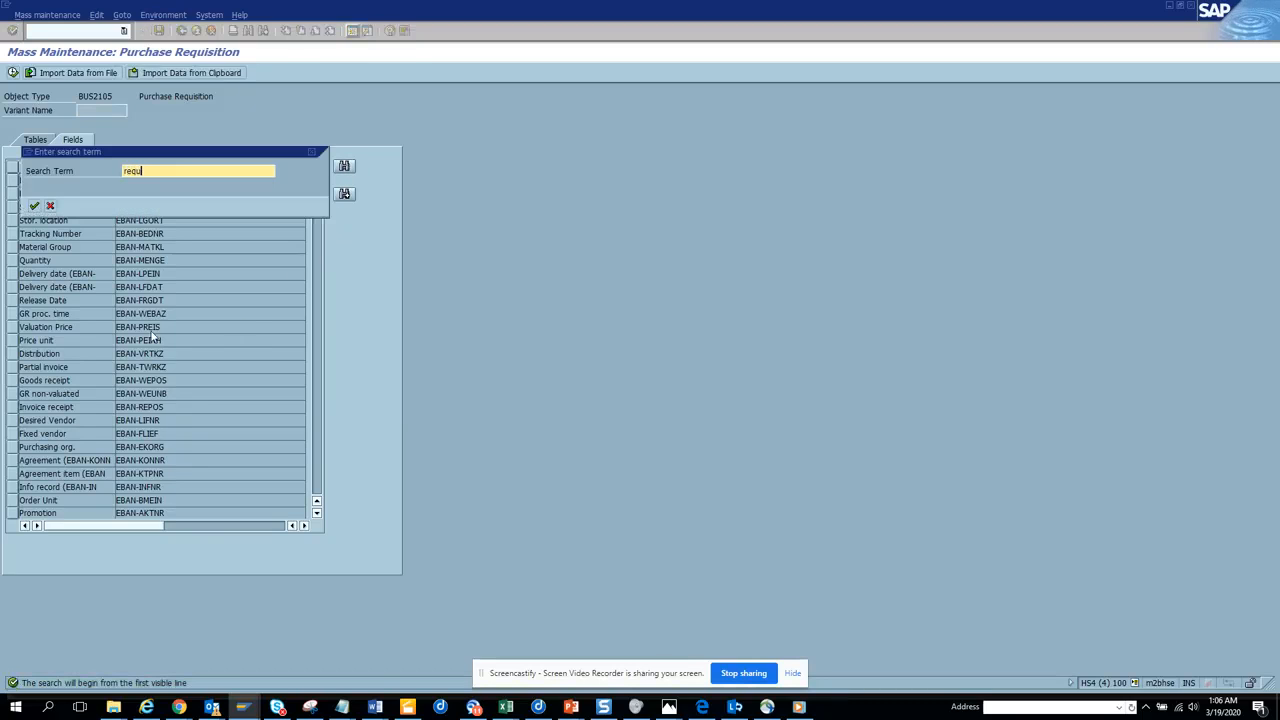
{"action": "type", "text": "is"}
{"action": "key", "text": "Return"}
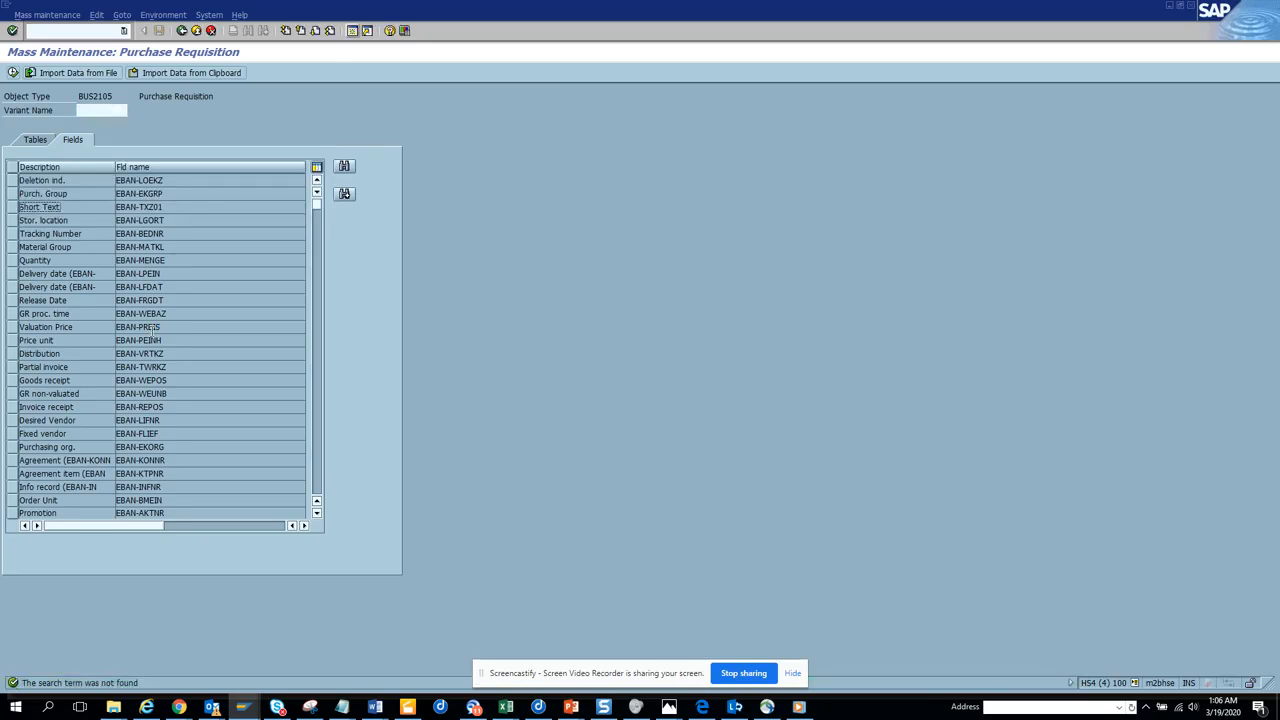
{"action": "key", "text": "alt+Tab"}
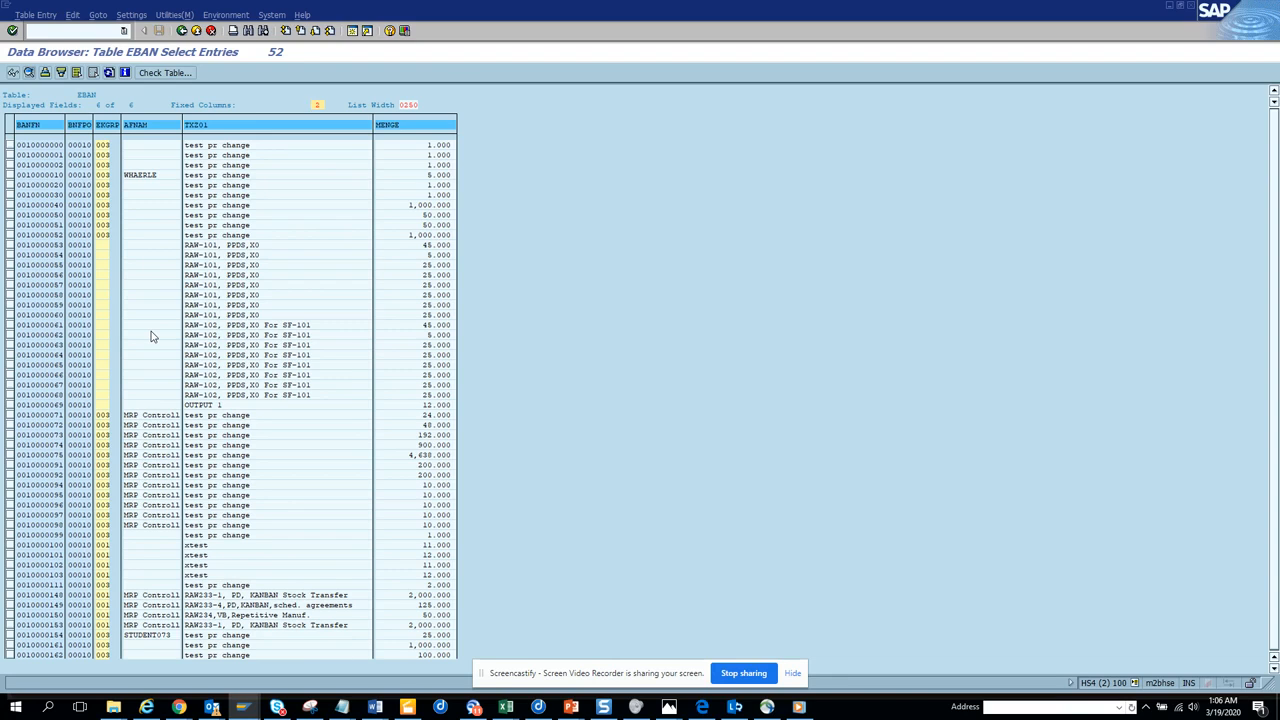
{"action": "key", "text": "alt+Tab"}
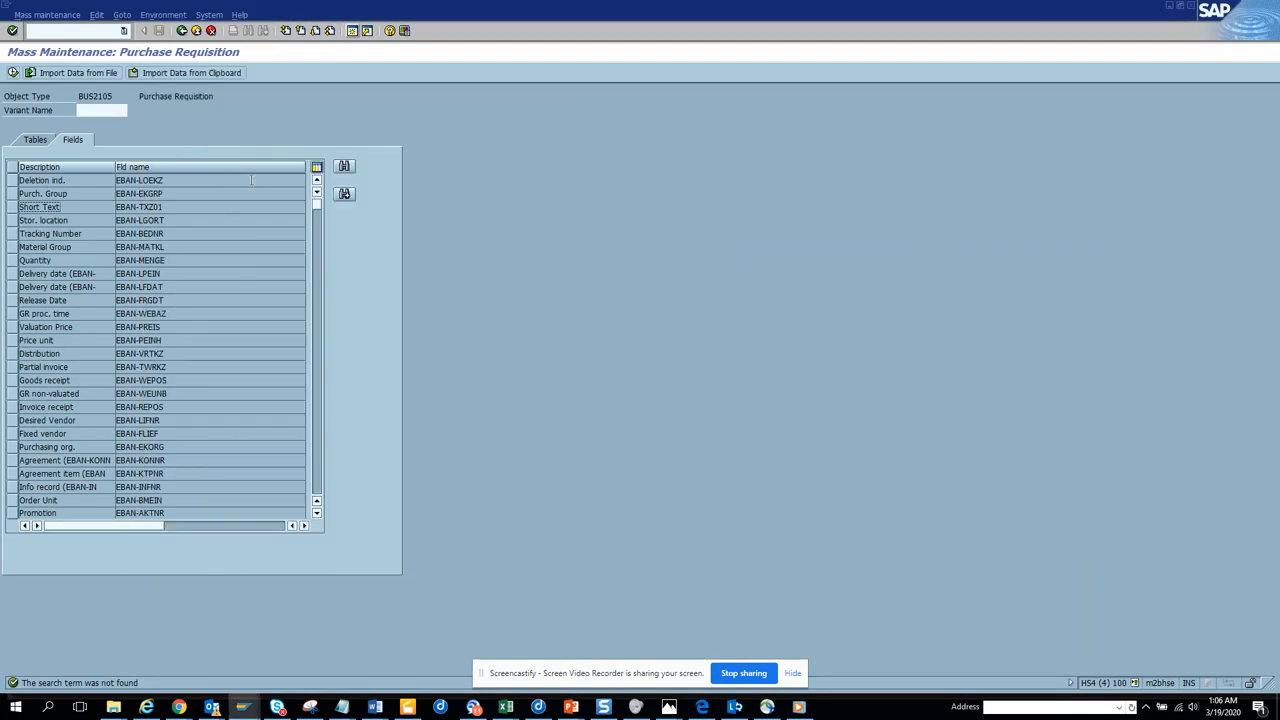
Find "menge" in the field list and choose the Quantity field (EBAN-MENGE) for the mass change.
{"action": "left_click", "coordinate": [345, 170]}
{"action": "type", "text": "menge"}
{"action": "key", "text": "Return"}
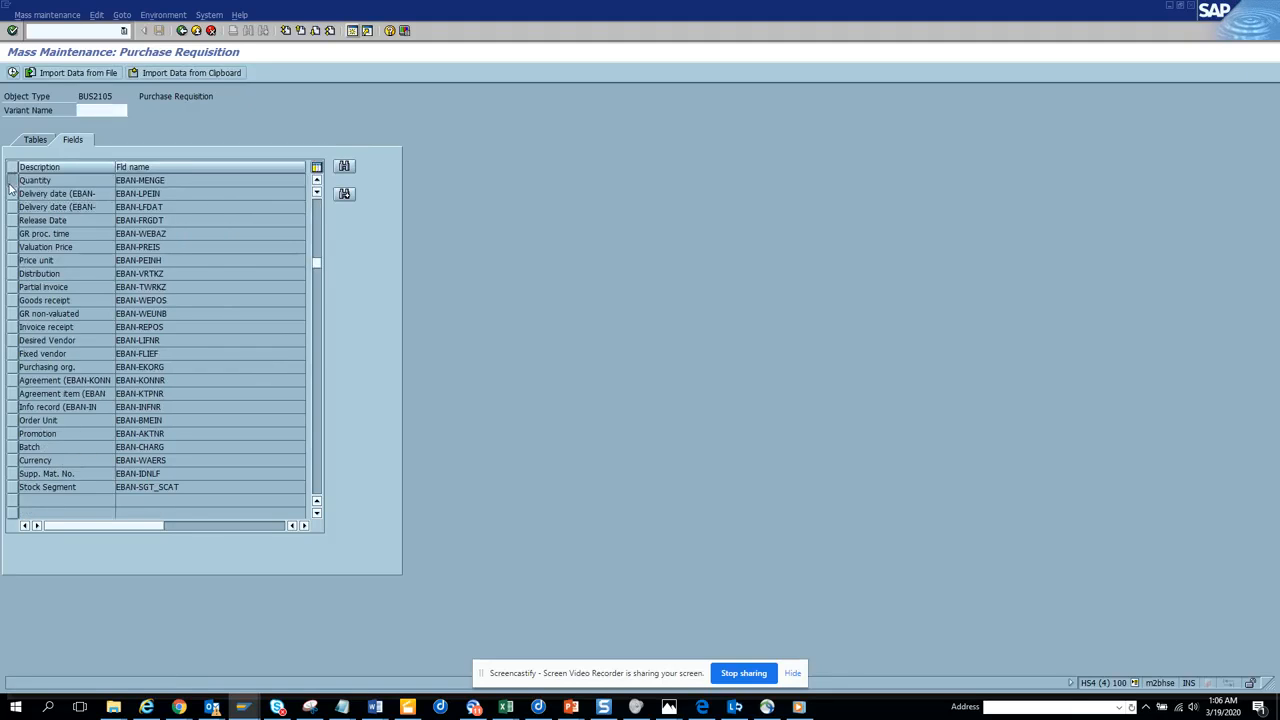
{"action": "left_click", "coordinate": [12, 181]}
{"action": "left_click", "coordinate": [11, 74]}
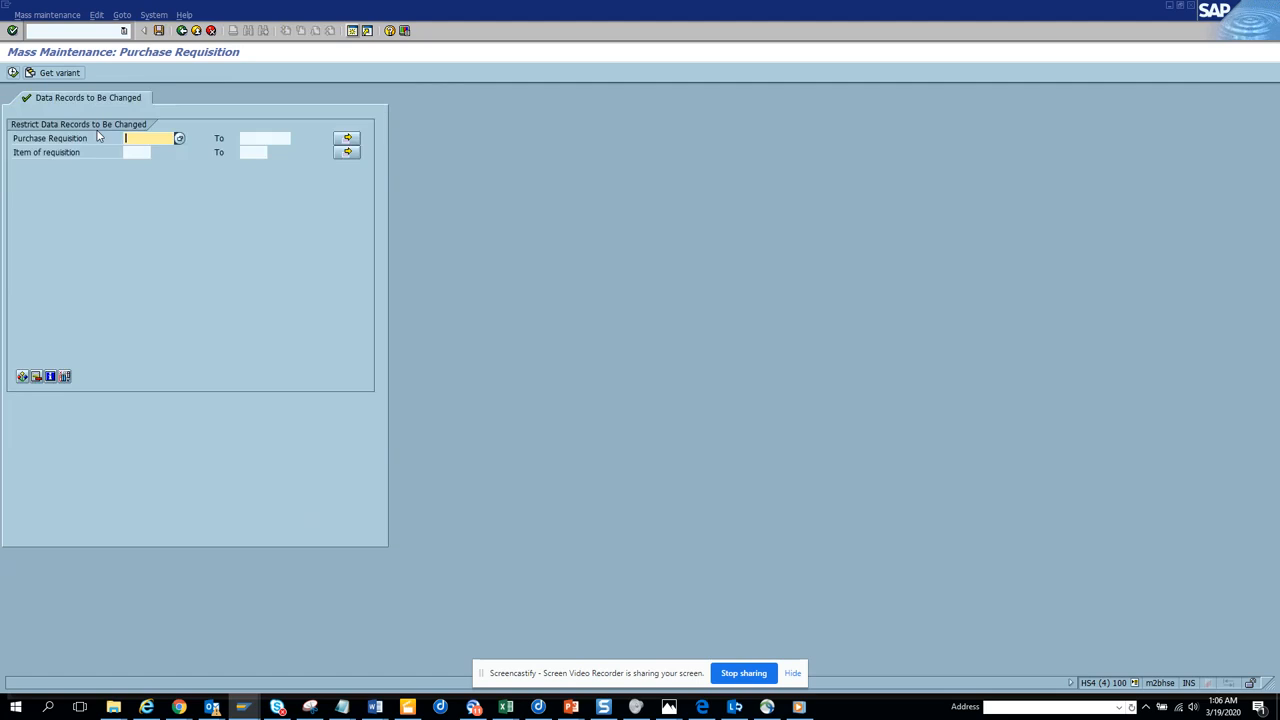
Load the quantity records for the copied purchase requisition numbers, pasted as single values in the restriction.
{"action": "left_click", "coordinate": [347, 138]}
{"action": "left_click", "coordinate": [237, 318]}
{"action": "left_click", "coordinate": [29, 318]}
{"action": "left_click", "coordinate": [13, 73]}
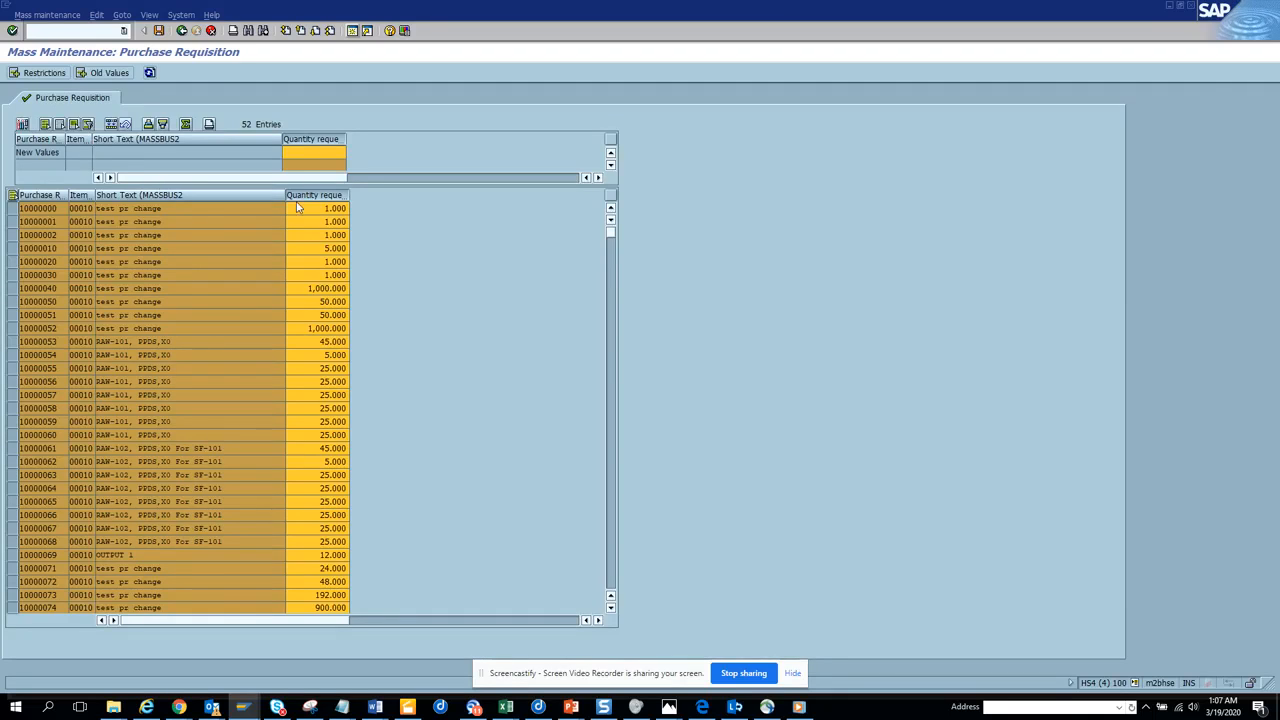
Set the new requested quantity to 10,000 and apply it to all listed purchase requisitions.
{"action": "left_click", "coordinate": [325, 152]}
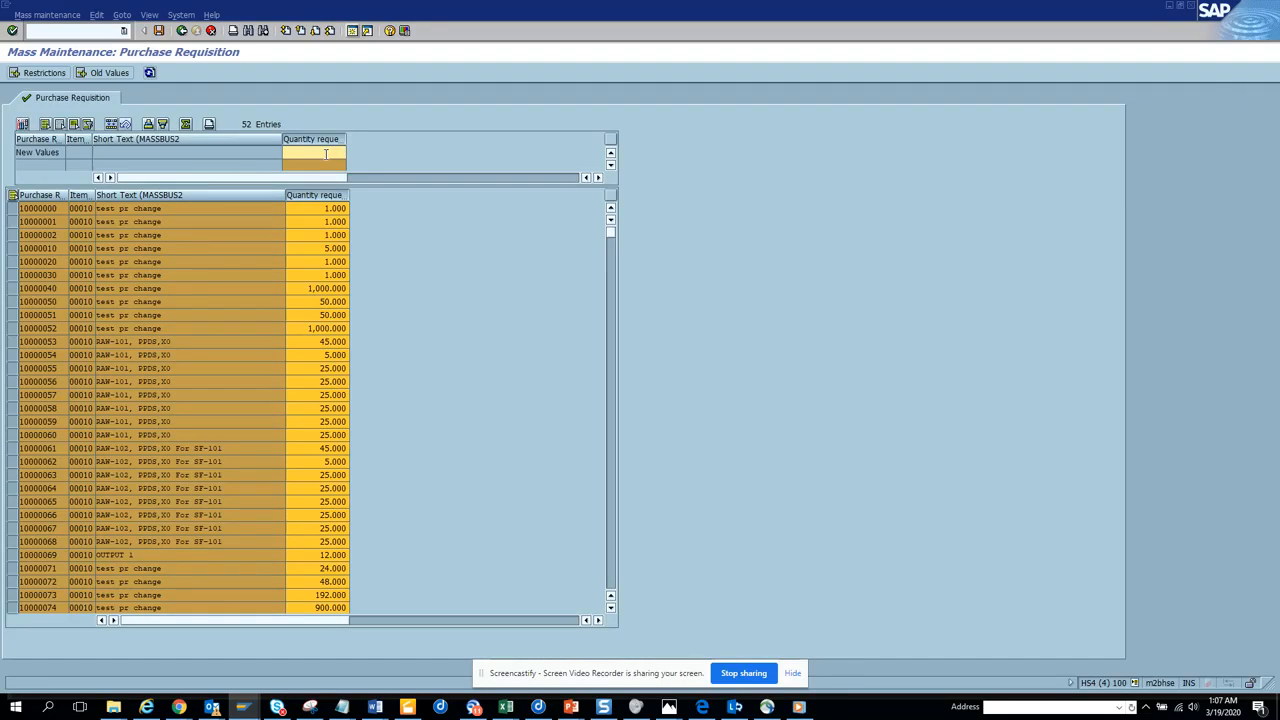
{"action": "type", "text": "10000"}
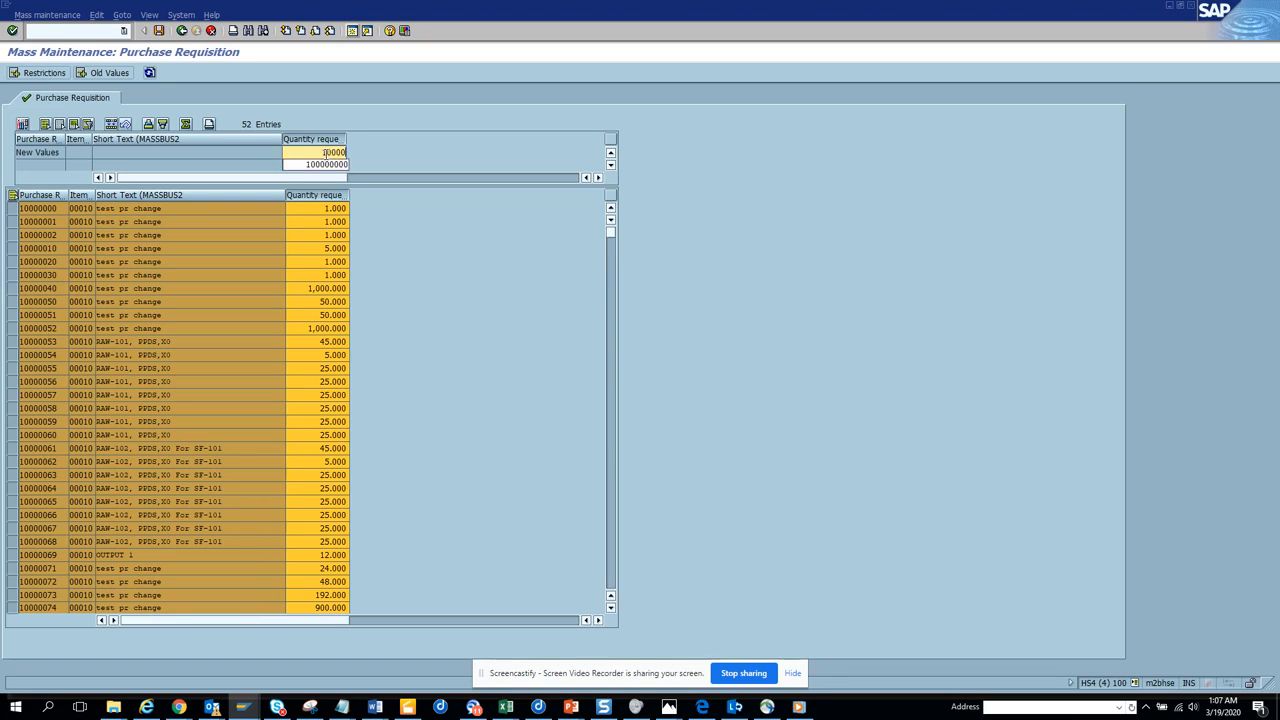
{"action": "left_click", "coordinate": [113, 124]}
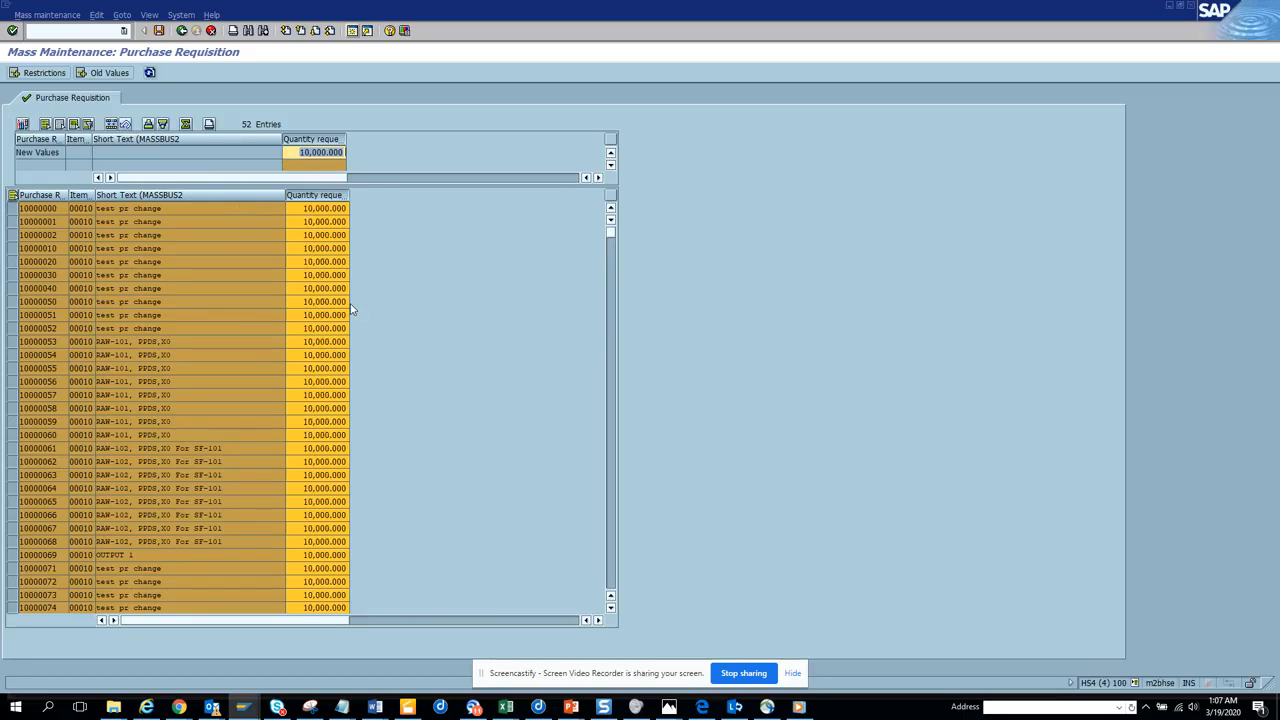
Switch to the EBAN entries and add the Valuation Price column (PREIS) to the list, found by searching for "valuat".
{"action": "key", "text": "alt+Tab"}
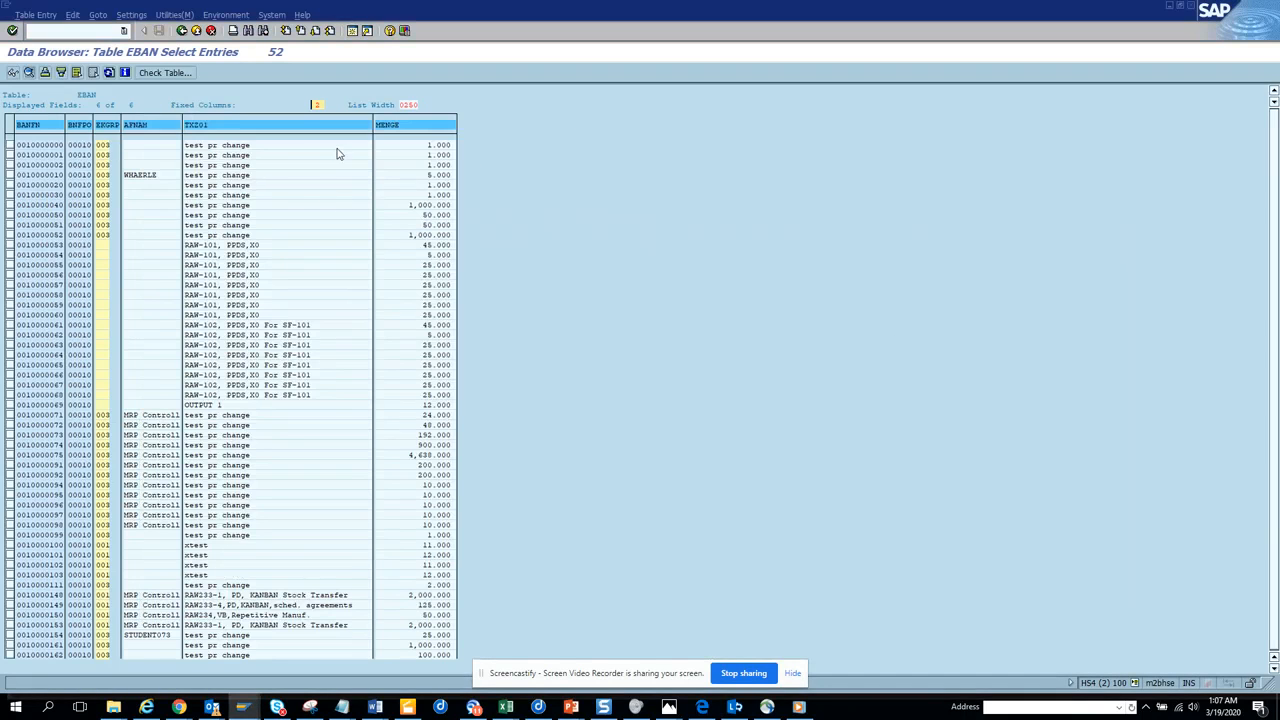
{"action": "left_click", "coordinate": [131, 15]}
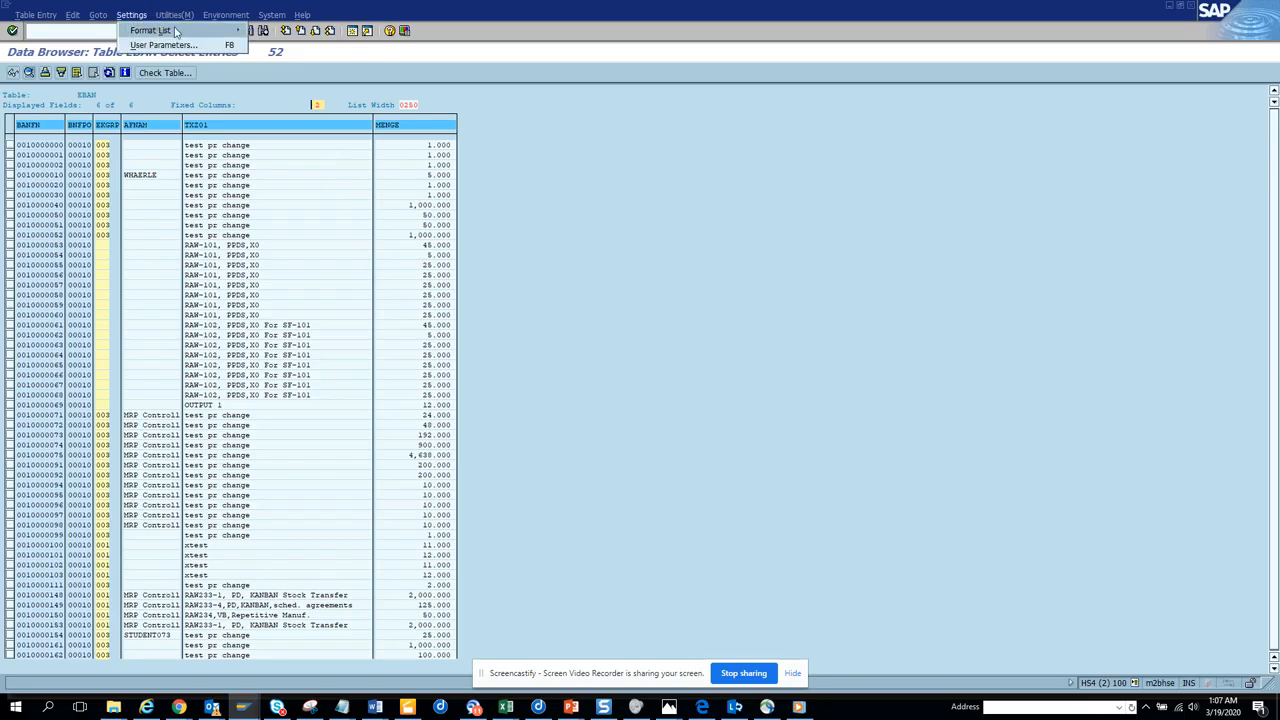
{"action": "mouse_move", "coordinate": [165, 31]}
{"action": "left_click", "coordinate": [280, 45]}
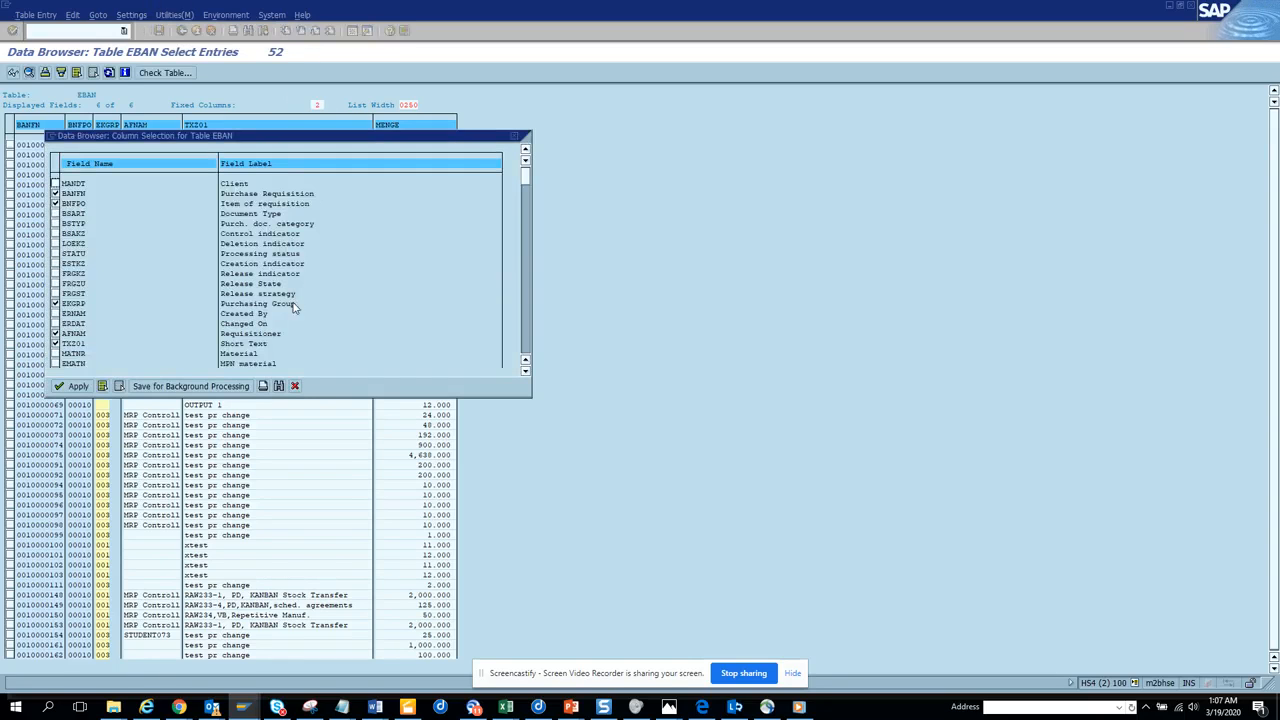
{"action": "left_click", "coordinate": [280, 387]}
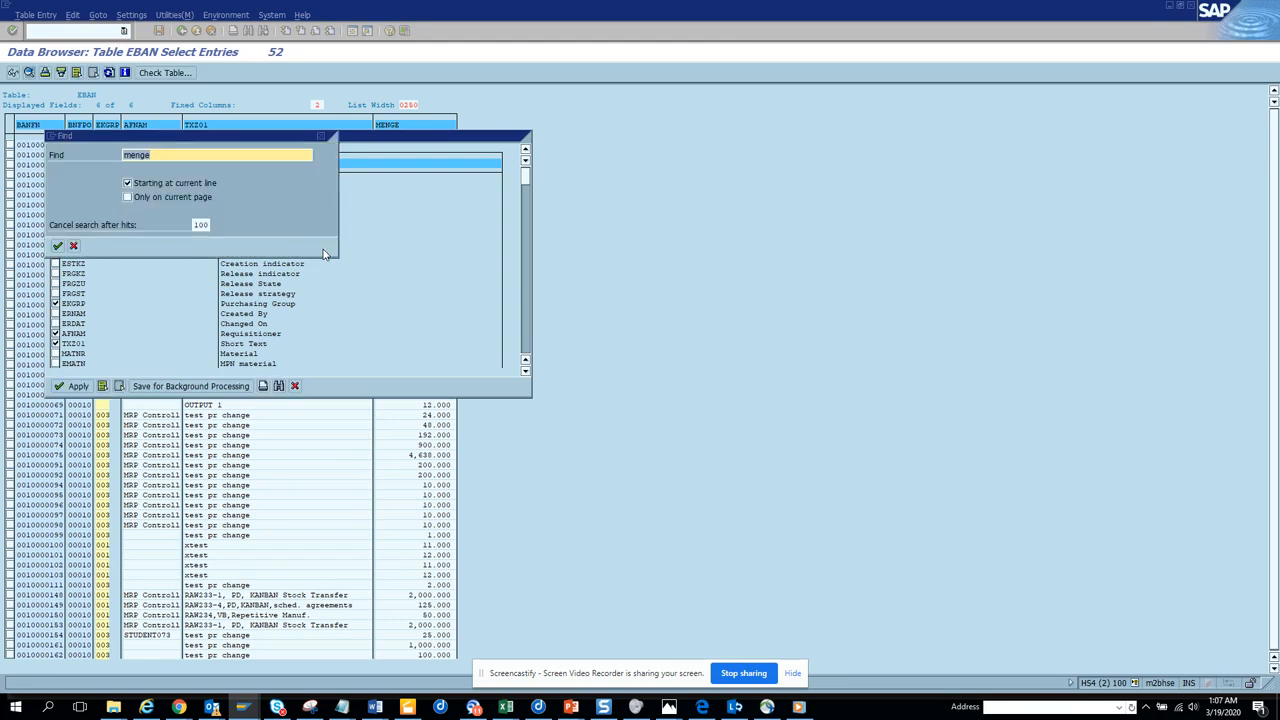
{"action": "type", "text": "valua"}
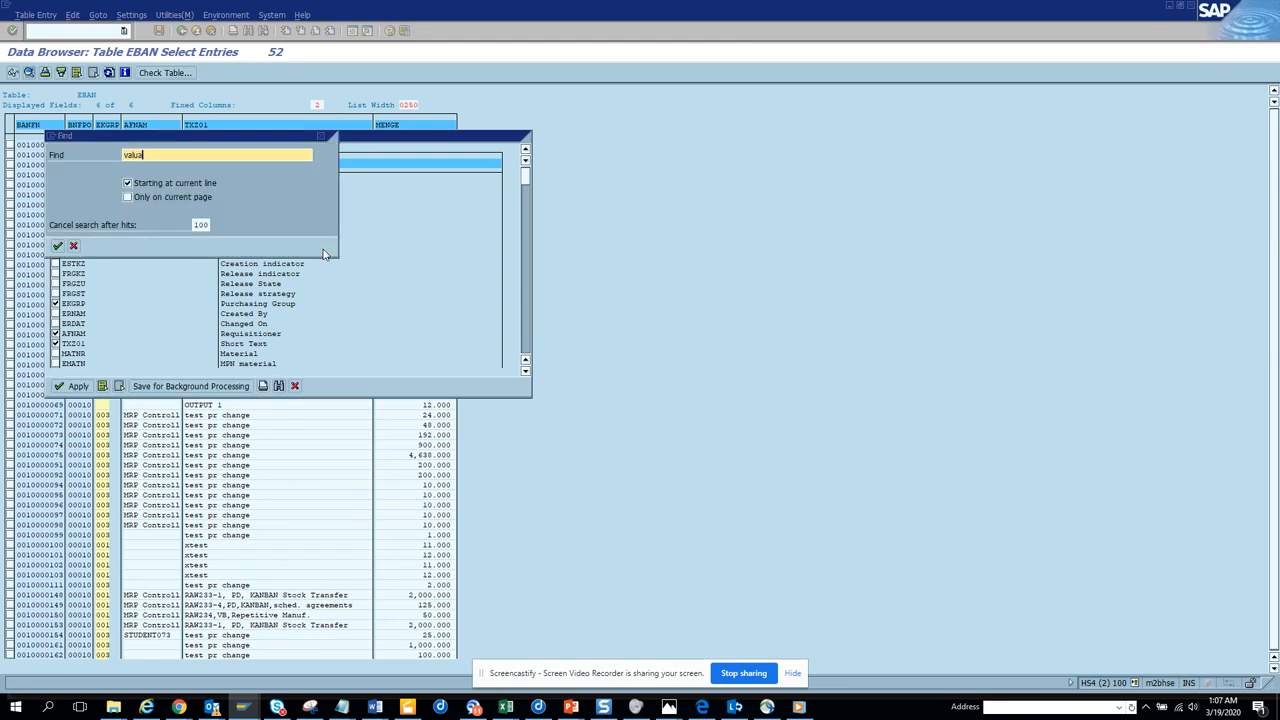
{"action": "type", "text": "t"}
{"action": "key", "text": "Return"}
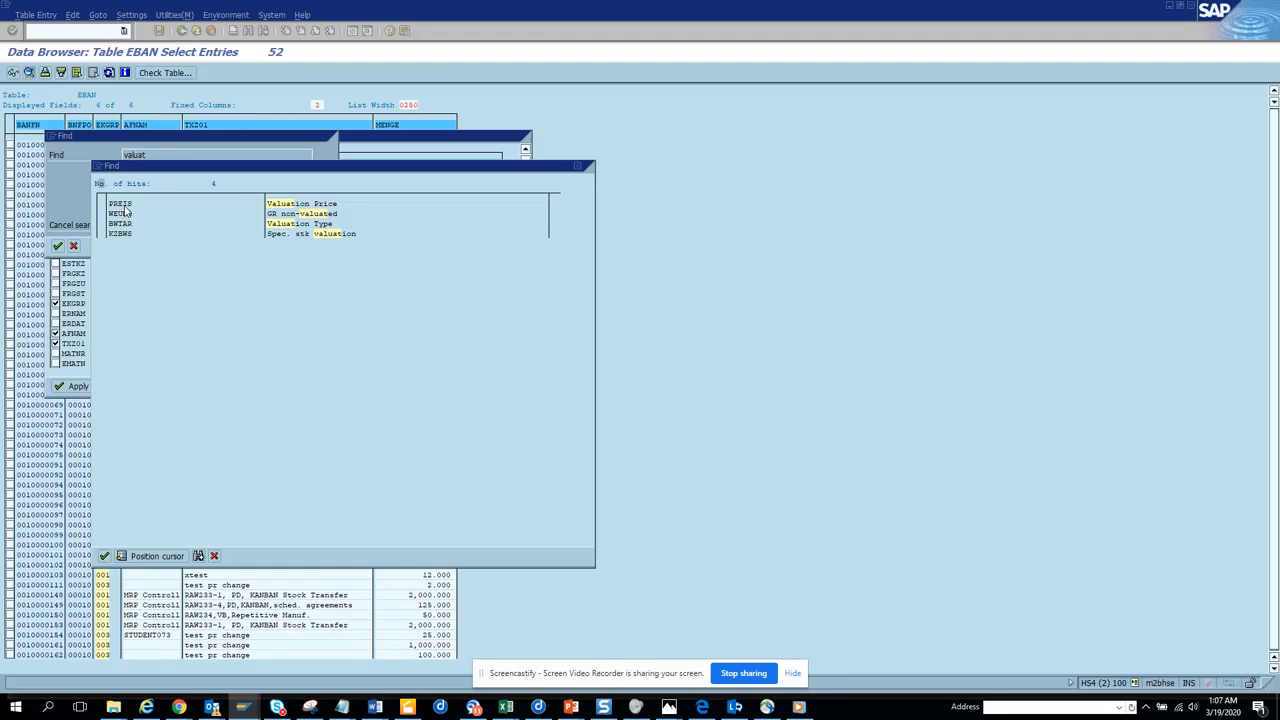
{"action": "double_click", "coordinate": [122, 204]}
{"action": "left_click", "coordinate": [55, 184]}
{"action": "left_click", "coordinate": [76, 388]}
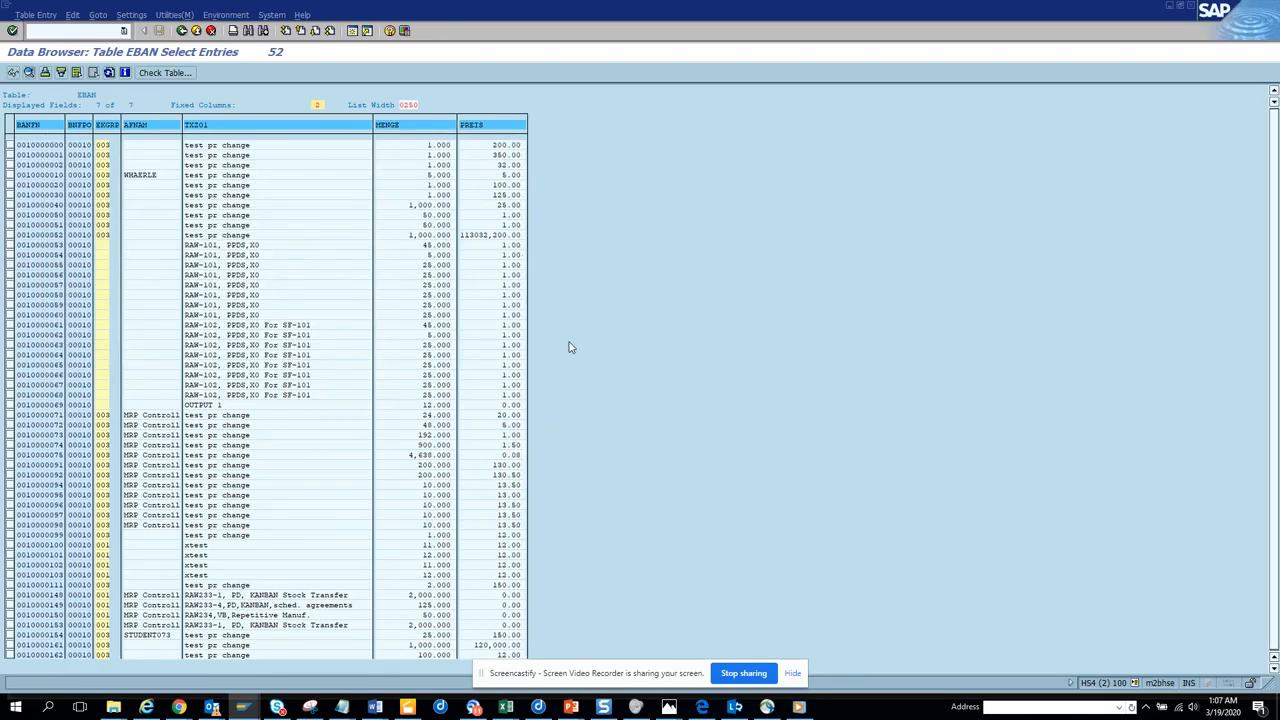
Return to the mass maintenance session and save the quantity change for the purchase requisitions.
{"action": "key", "text": "alt+Tab"}
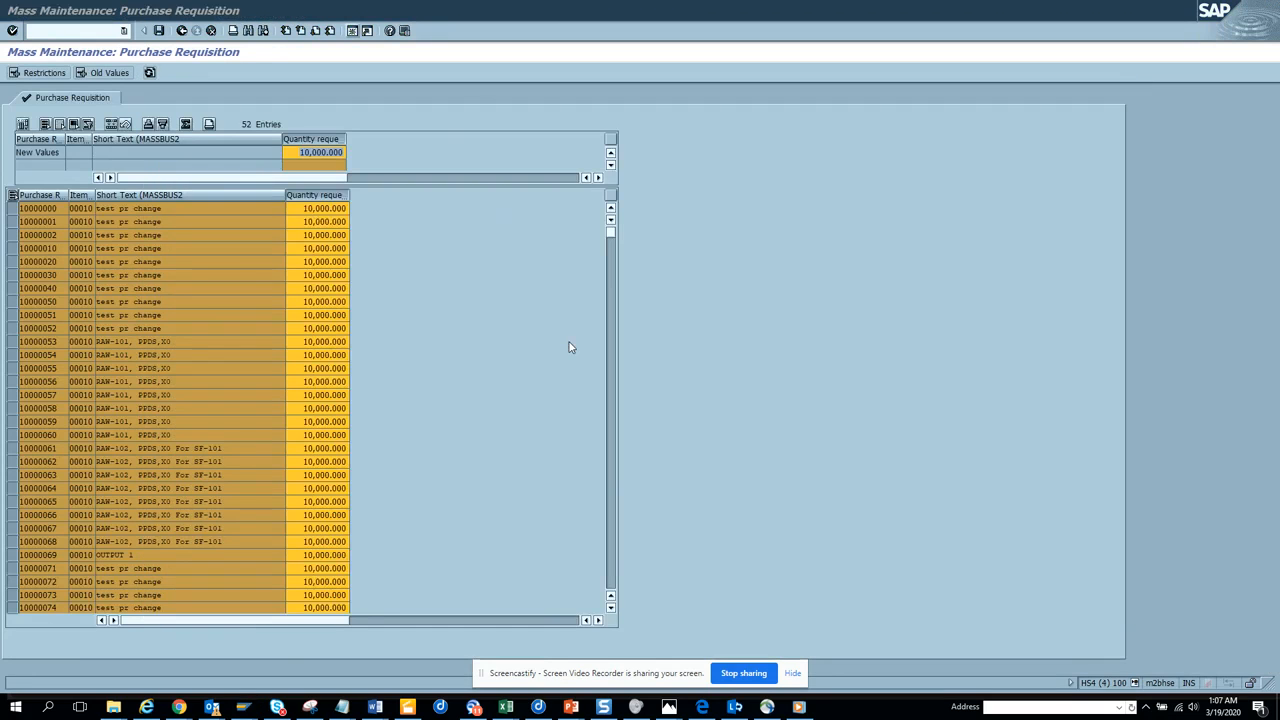
{"action": "left_click", "coordinate": [160, 34]}
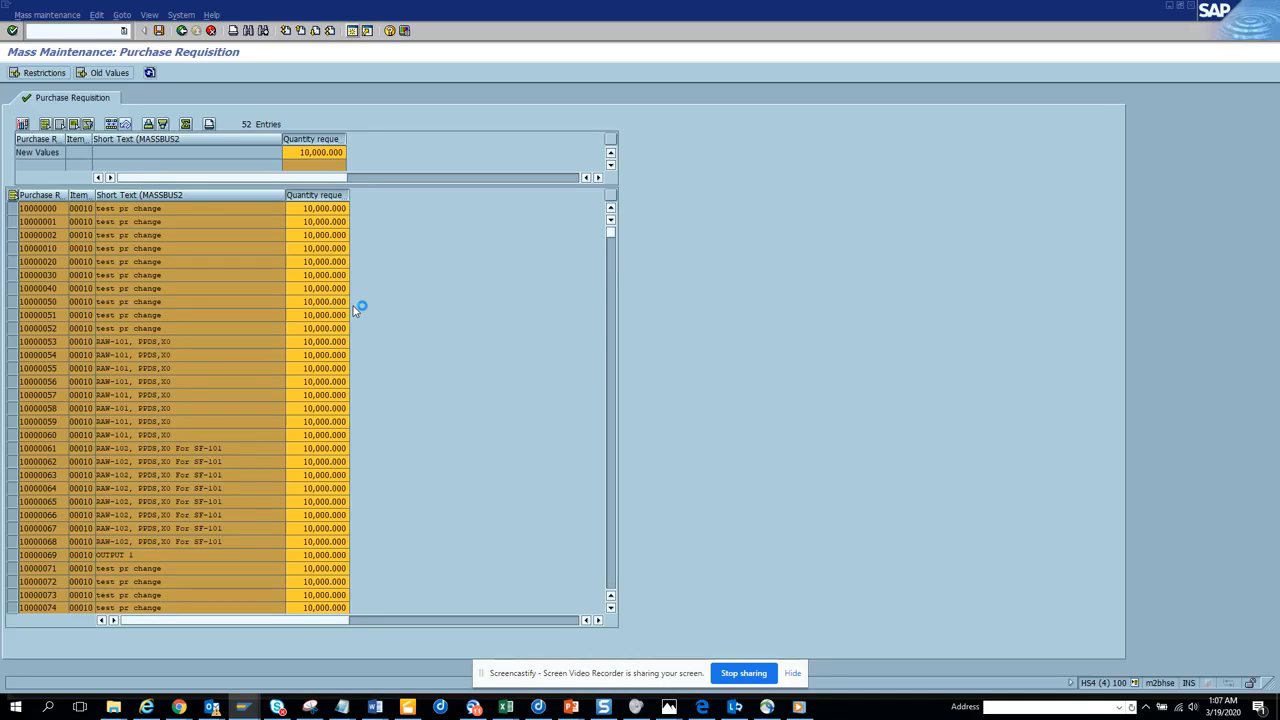
Switch to the EBAN entries and refresh the list repeatedly to check the updated requisition quantities in MENGE.
{"action": "key", "text": "alt+Tab"}
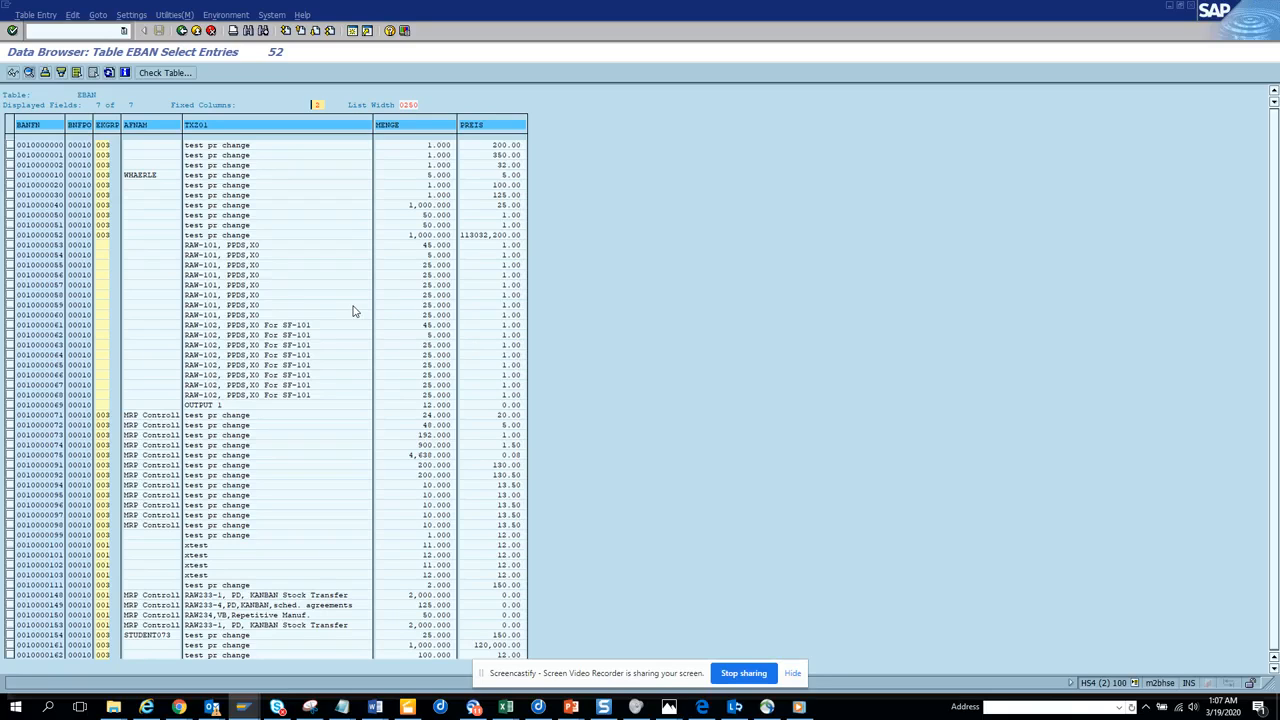
{"action": "left_click", "coordinate": [109, 72]}
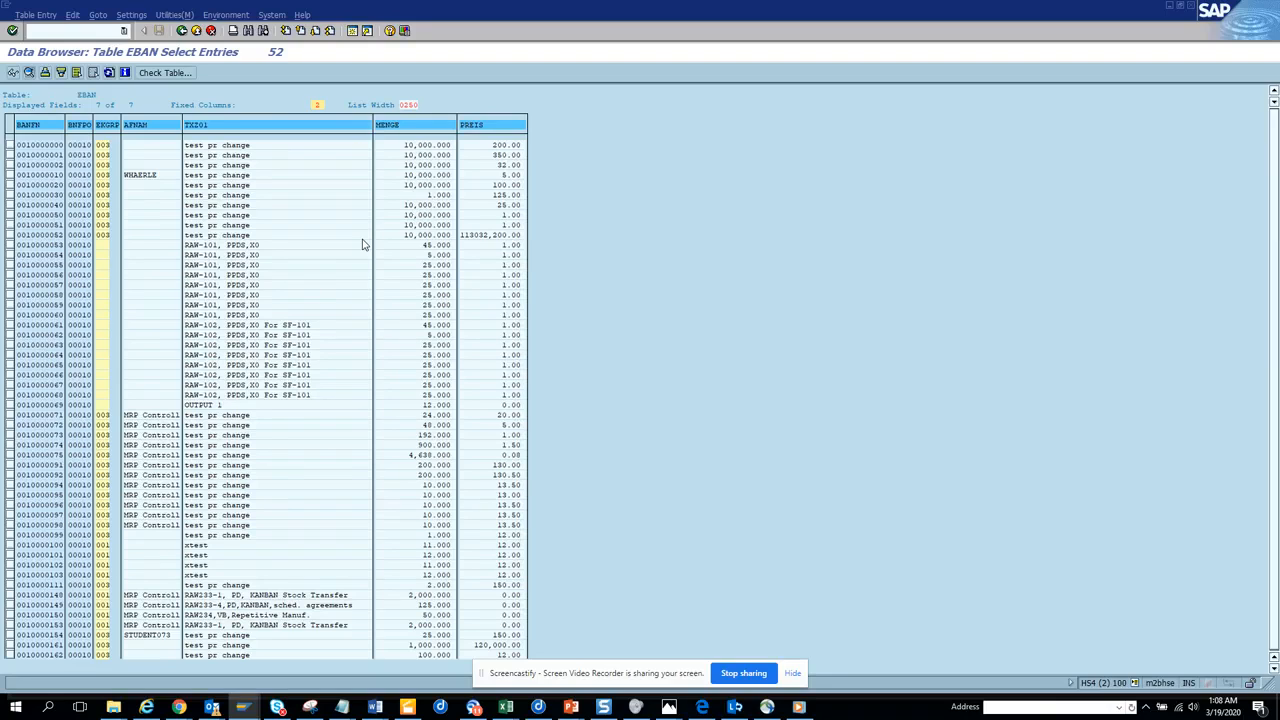
{"action": "left_click", "coordinate": [109, 72]}
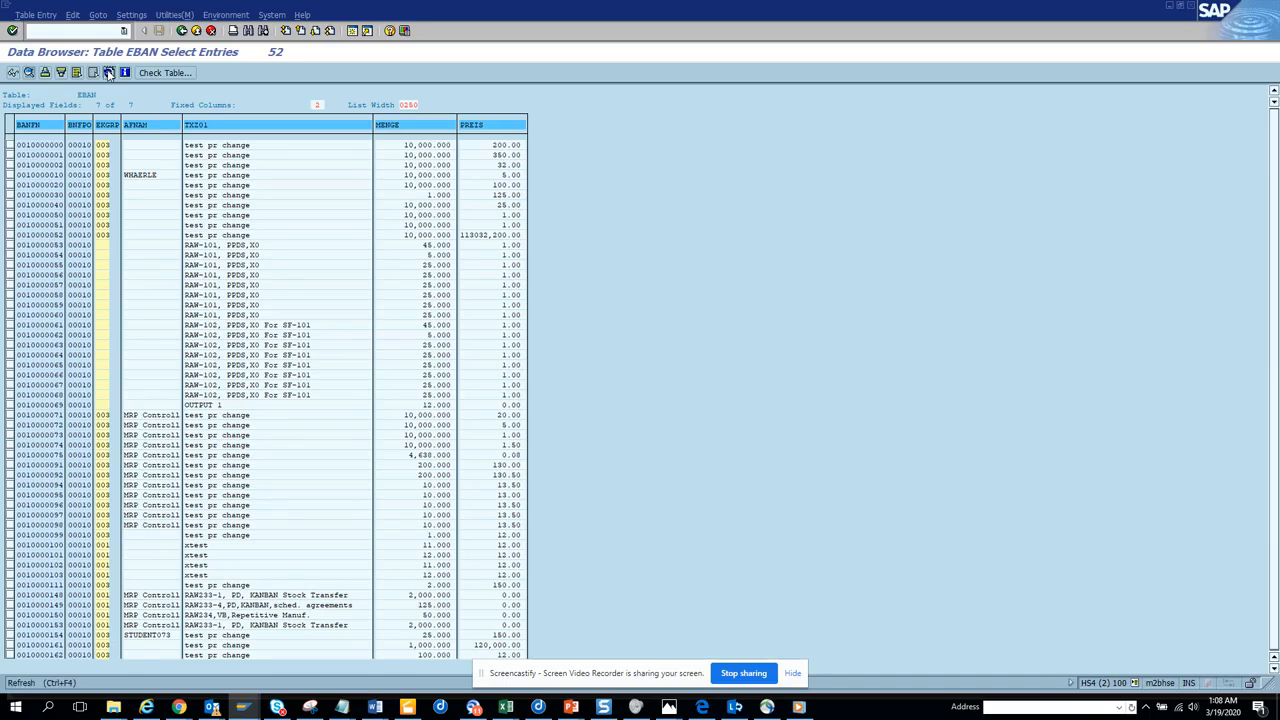
{"action": "left_click", "coordinate": [109, 72]}
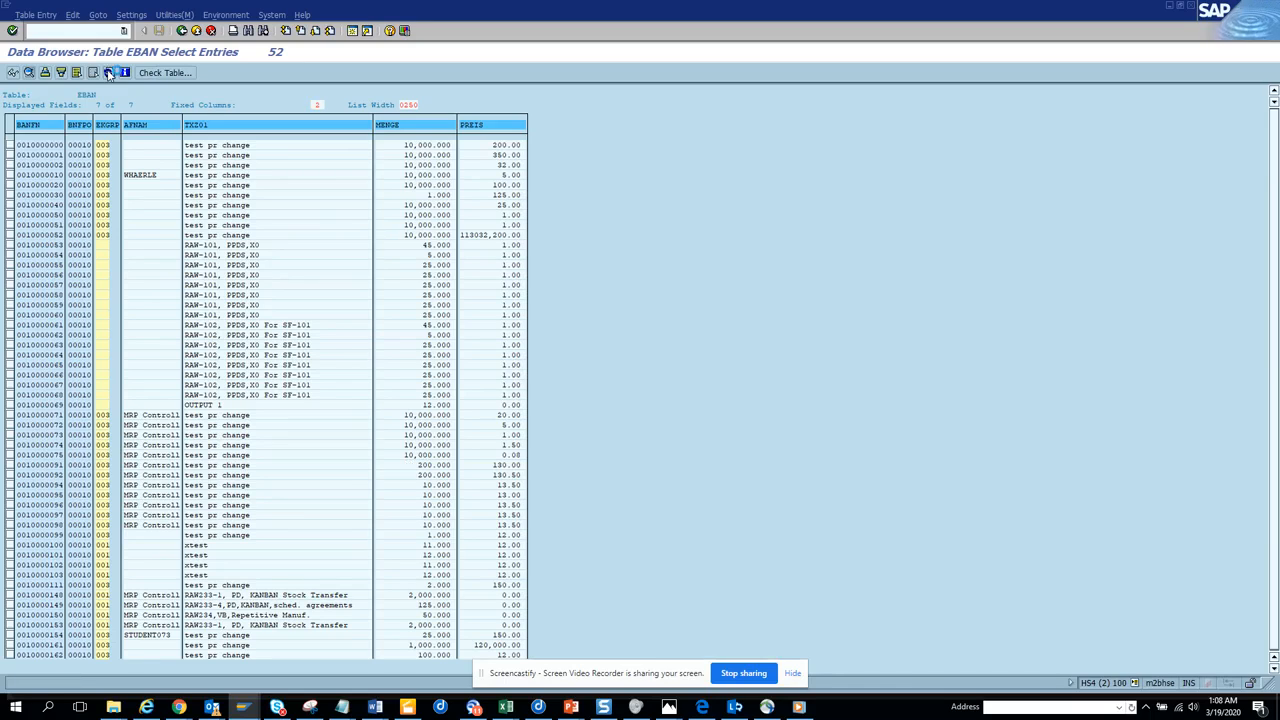
{"action": "left_click", "coordinate": [109, 72]}
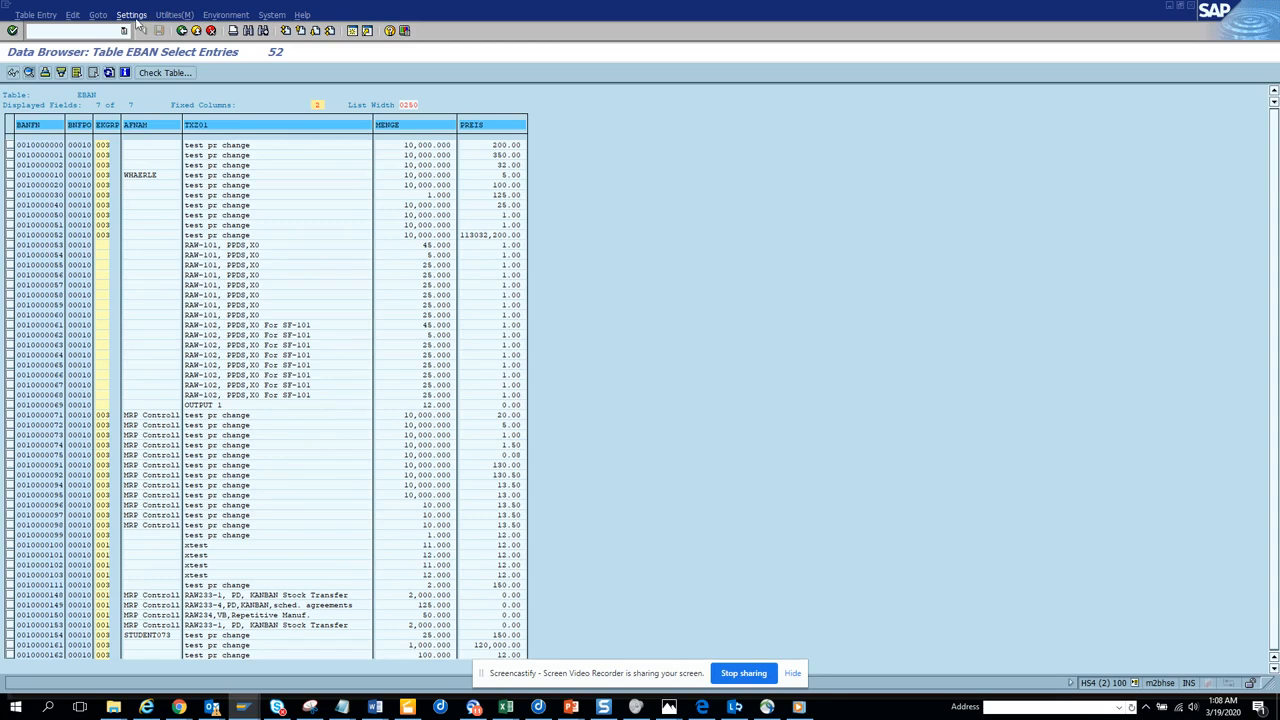
Add the Total val. upon release column (RLWRT) to the EBAN list, found by searching the fields for "tota".
{"action": "left_click", "coordinate": [136, 20]}
{"action": "mouse_move", "coordinate": [165, 32]}
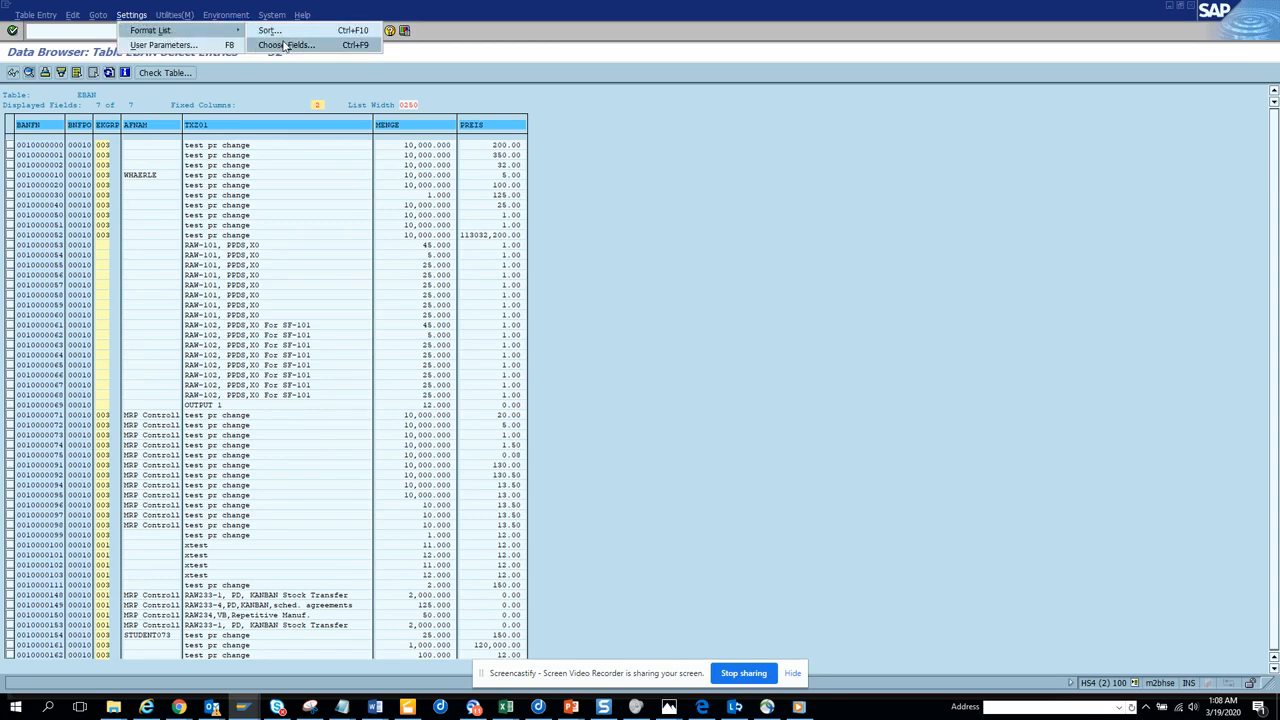
{"action": "left_click", "coordinate": [285, 45]}
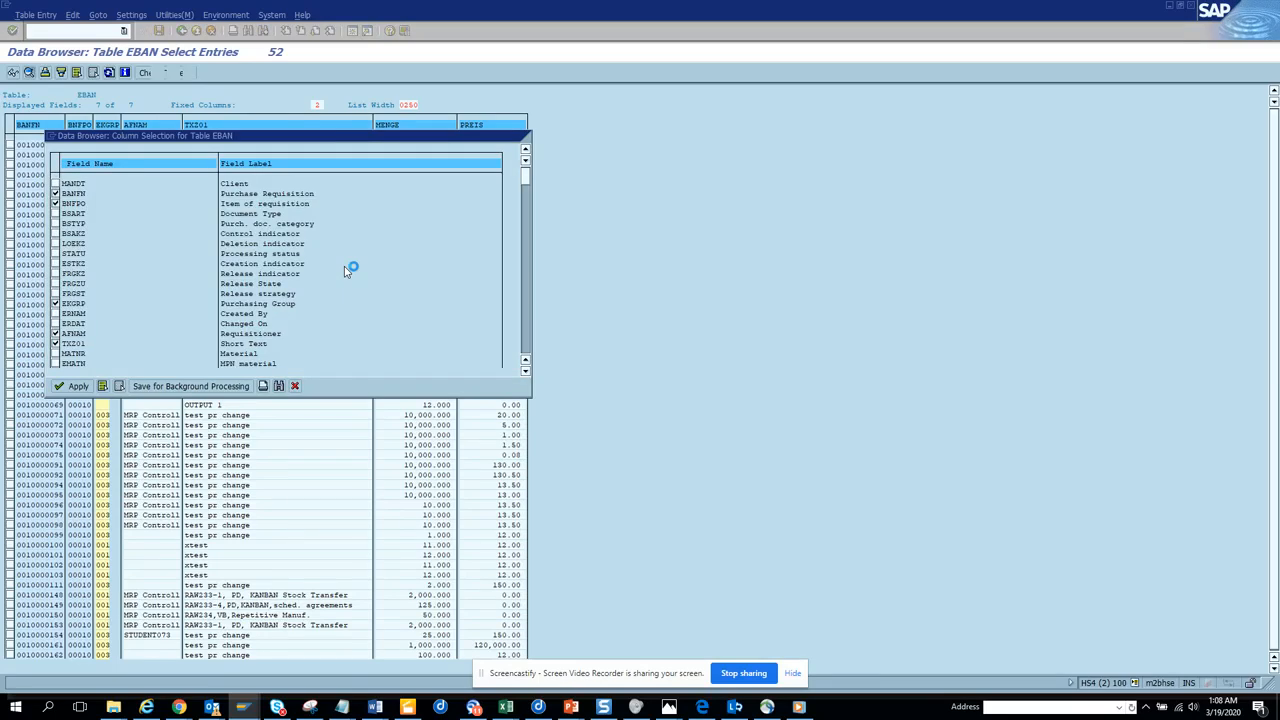
{"action": "key", "text": "ctrl+f"}
{"action": "type", "text": "tota"}
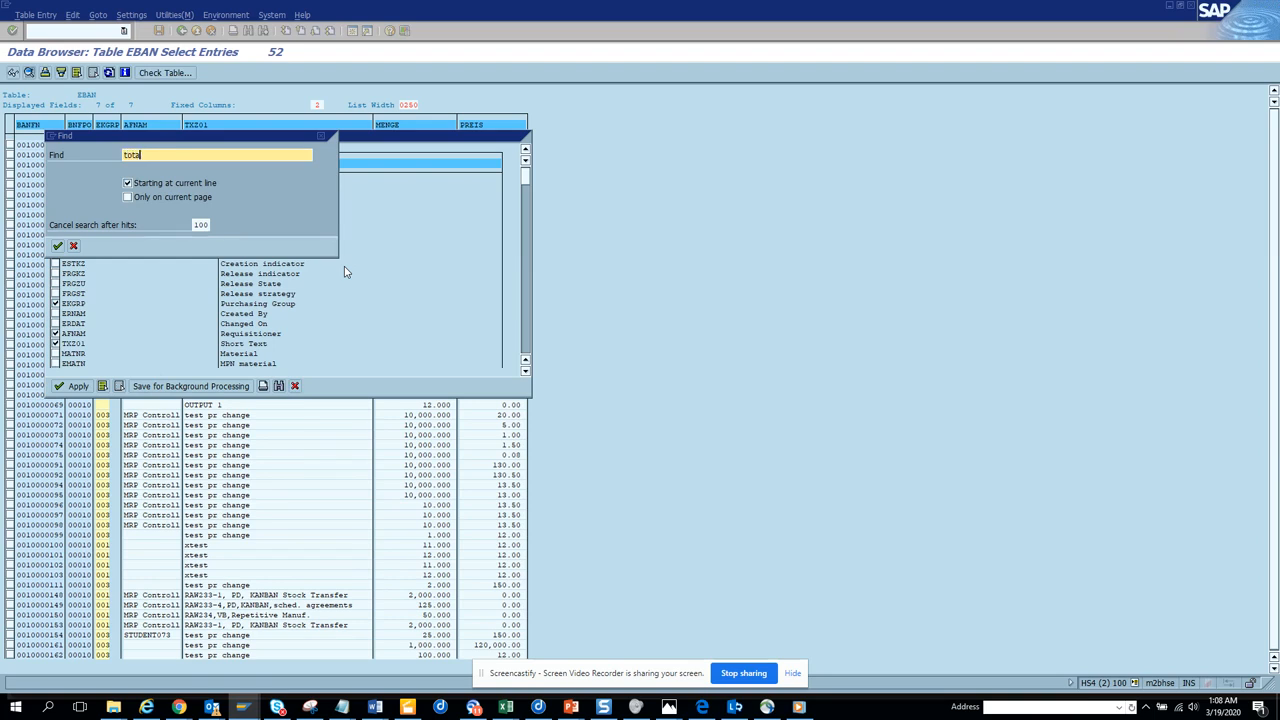
{"action": "key", "text": "Return"}
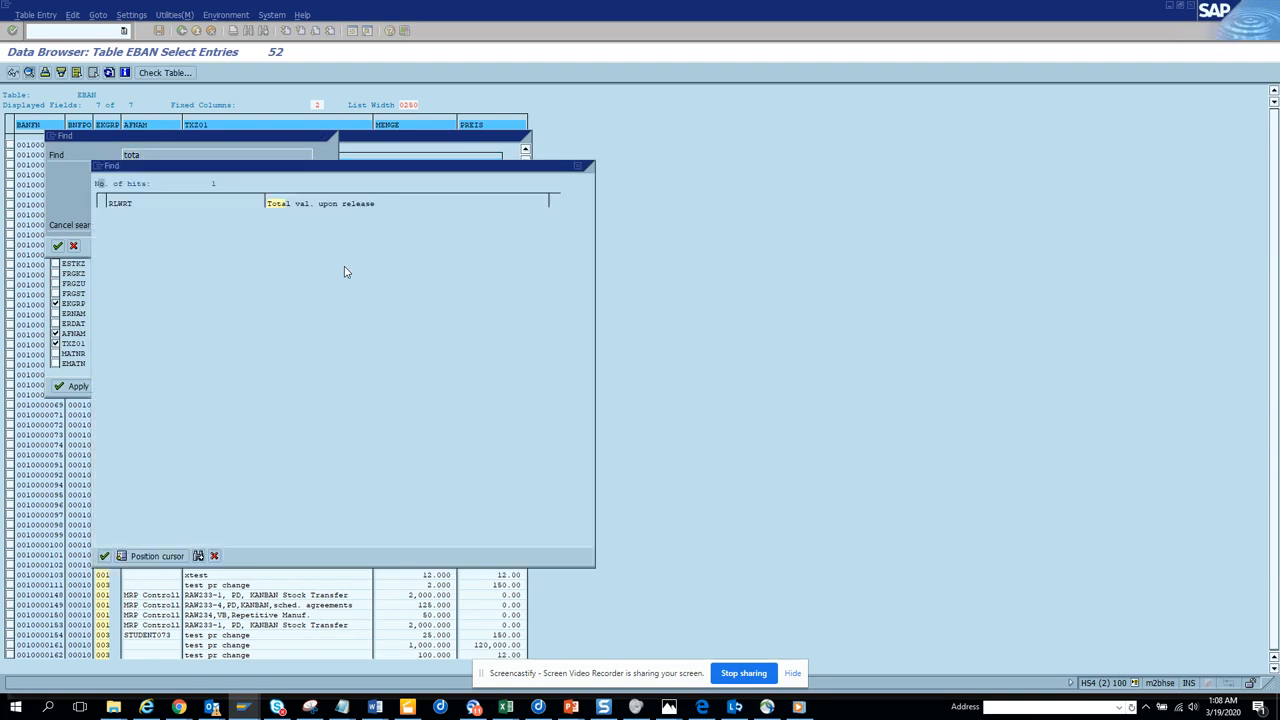
{"action": "left_click", "coordinate": [285, 204]}
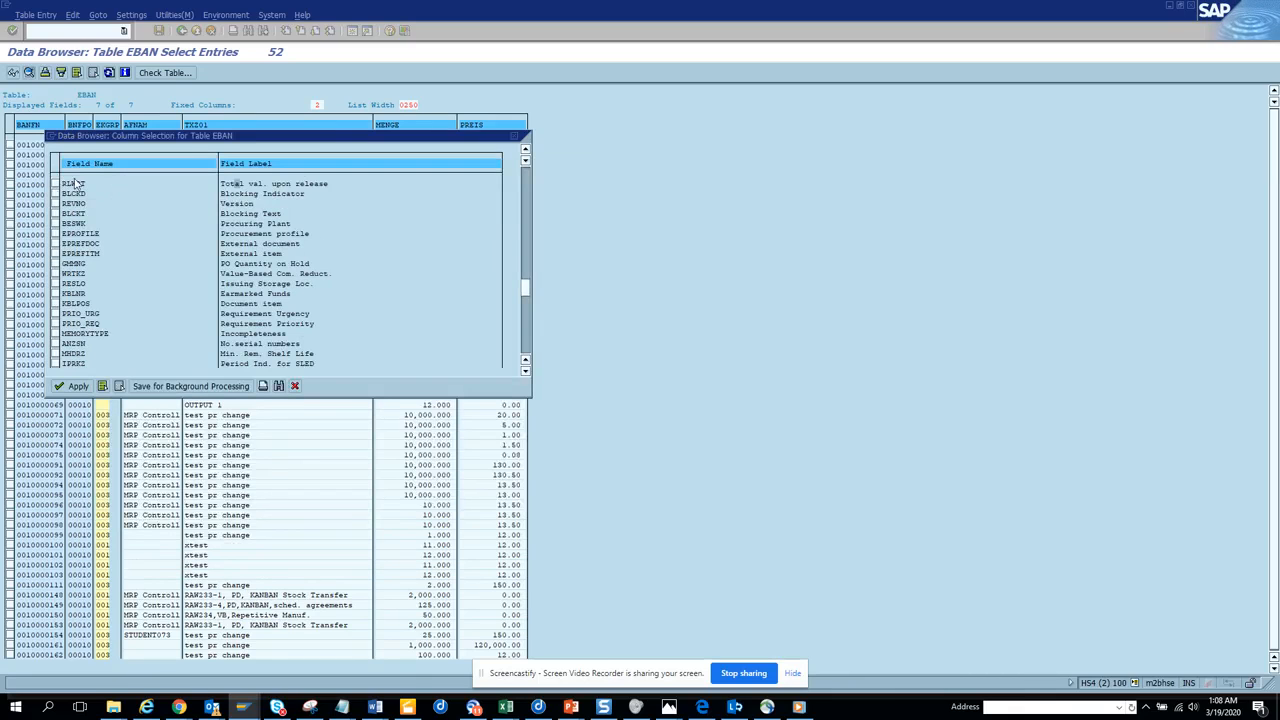
{"action": "left_click", "coordinate": [56, 184]}
{"action": "left_click", "coordinate": [75, 386]}
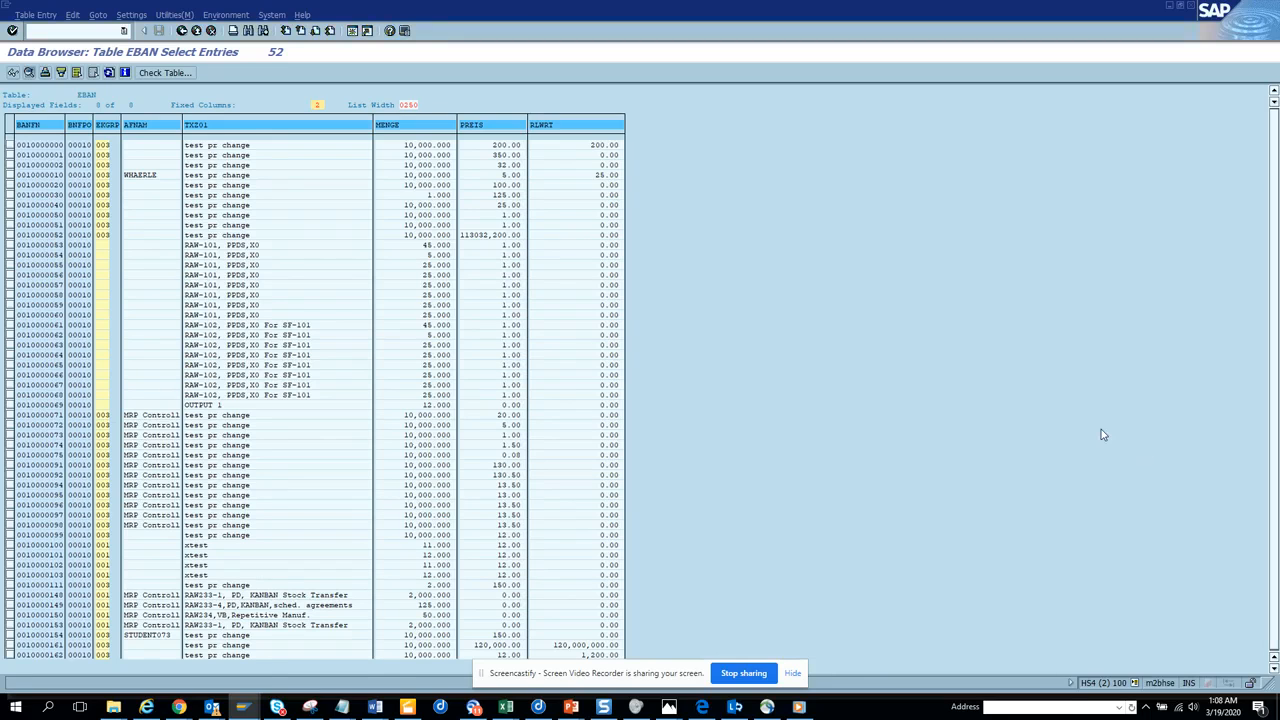
Review the update task messages, leave the EBAN list for its selection screen, and return from the messages to the mass maintenance list.
{"action": "key", "text": "alt+Tab"}
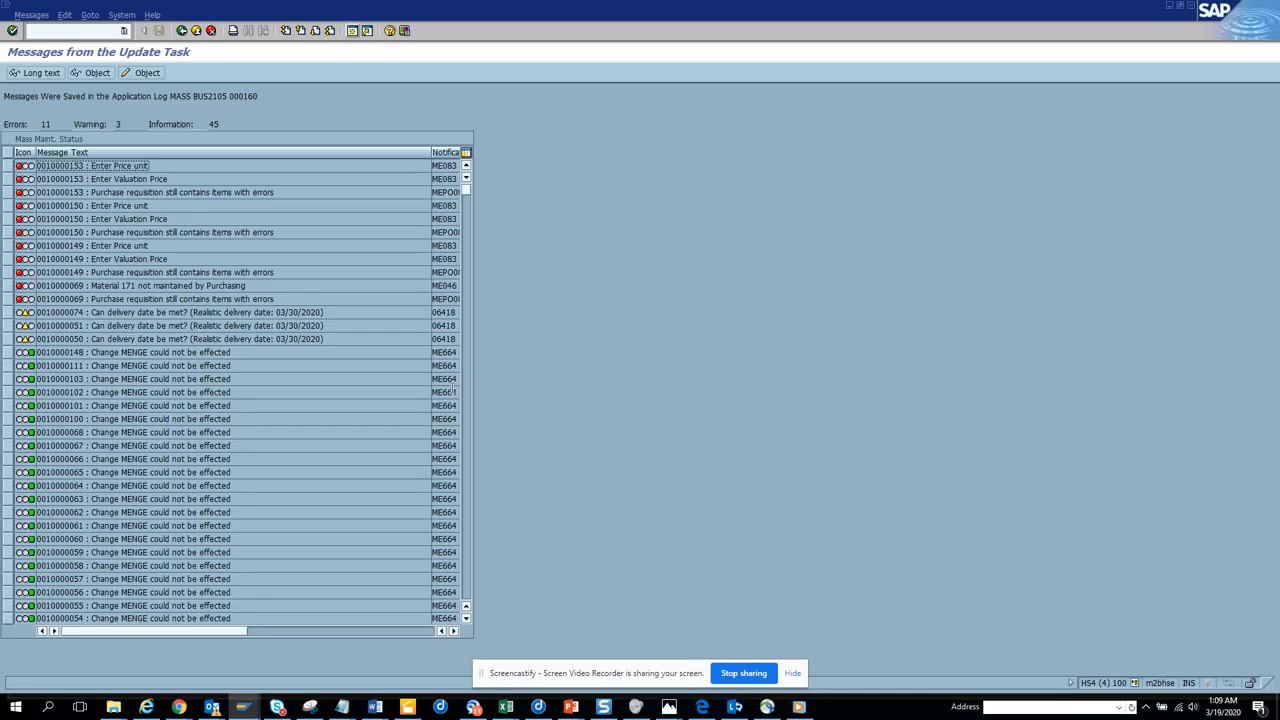
{"action": "key", "text": "alt+Tab"}
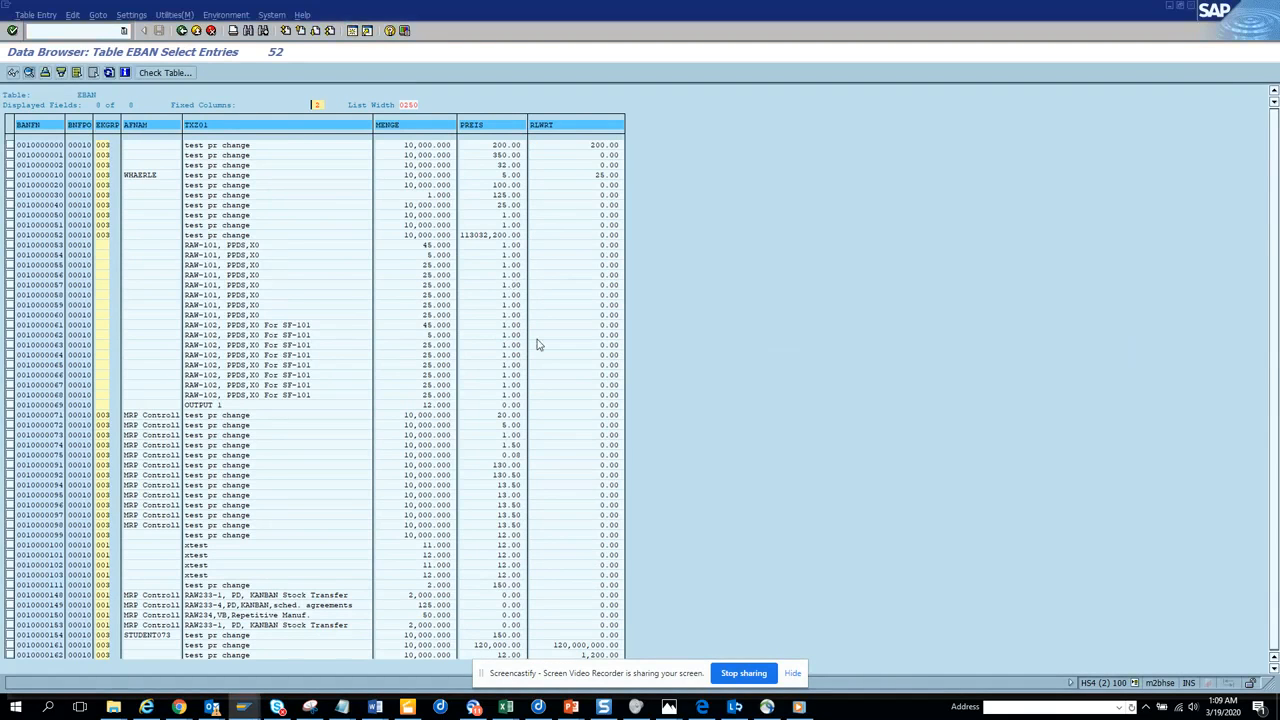
{"action": "left_click", "coordinate": [184, 33]}
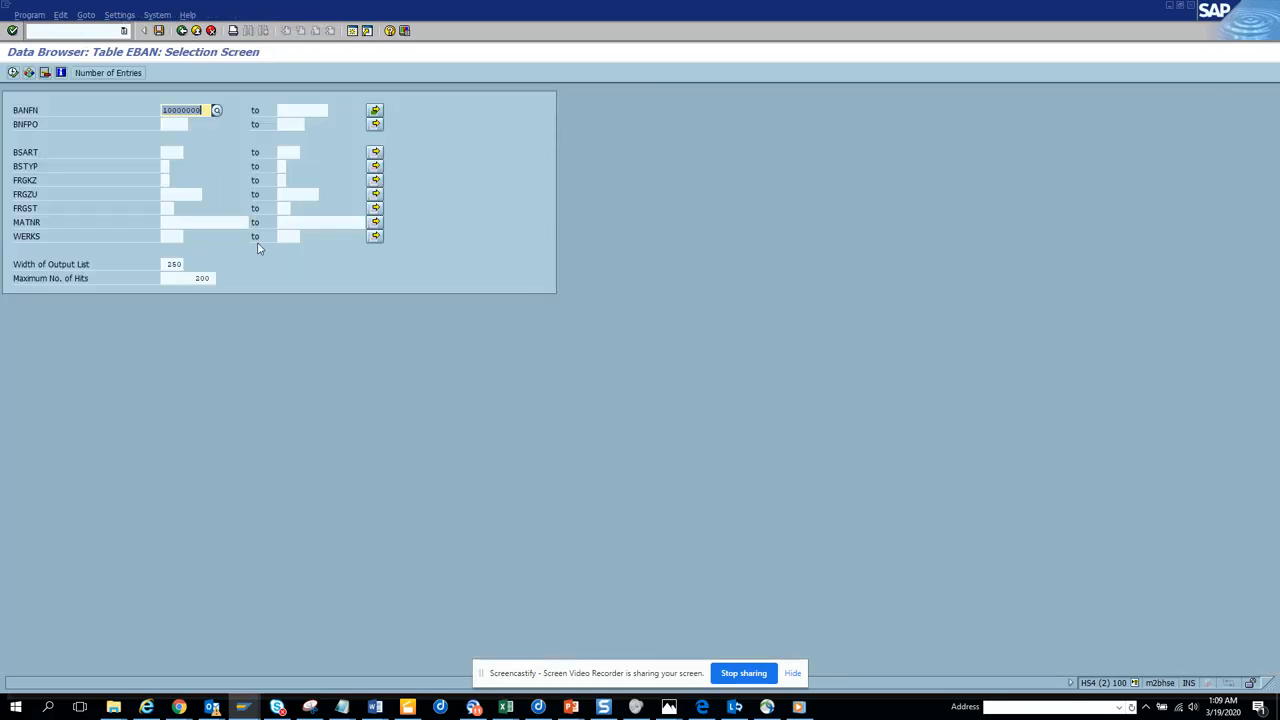
{"action": "key", "text": "alt+Tab"}
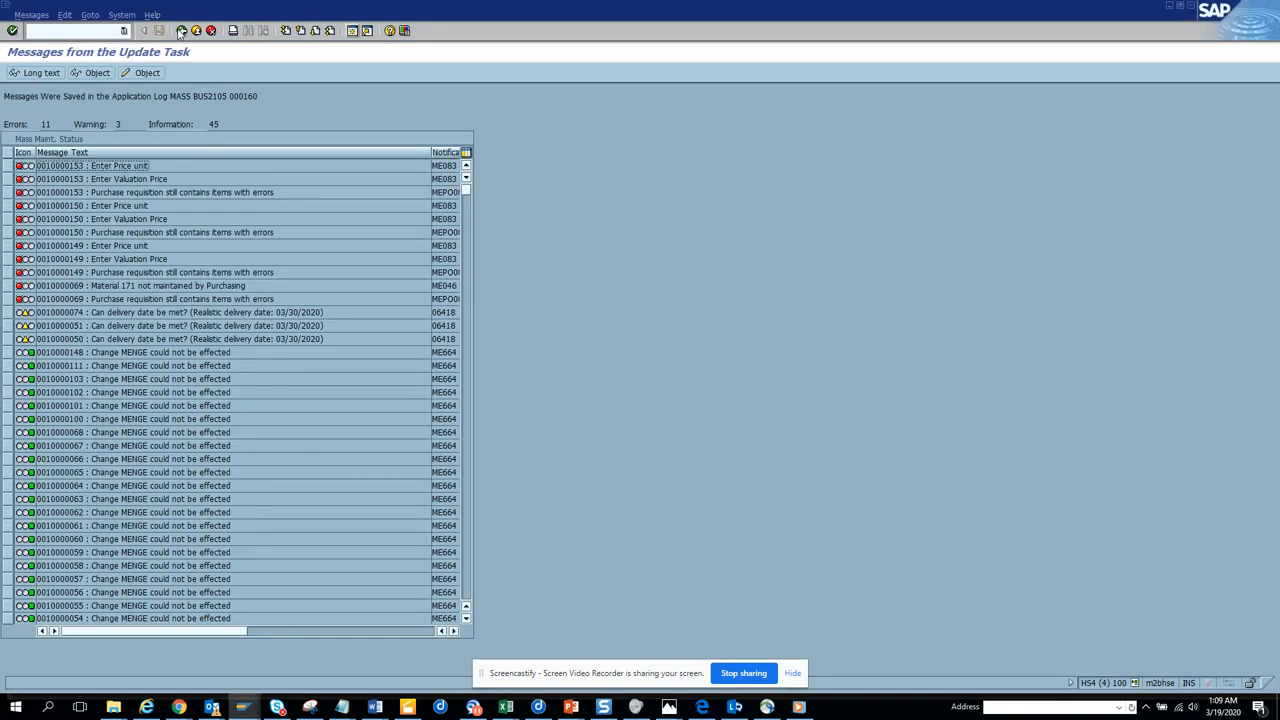
{"action": "left_click", "coordinate": [182, 31]}
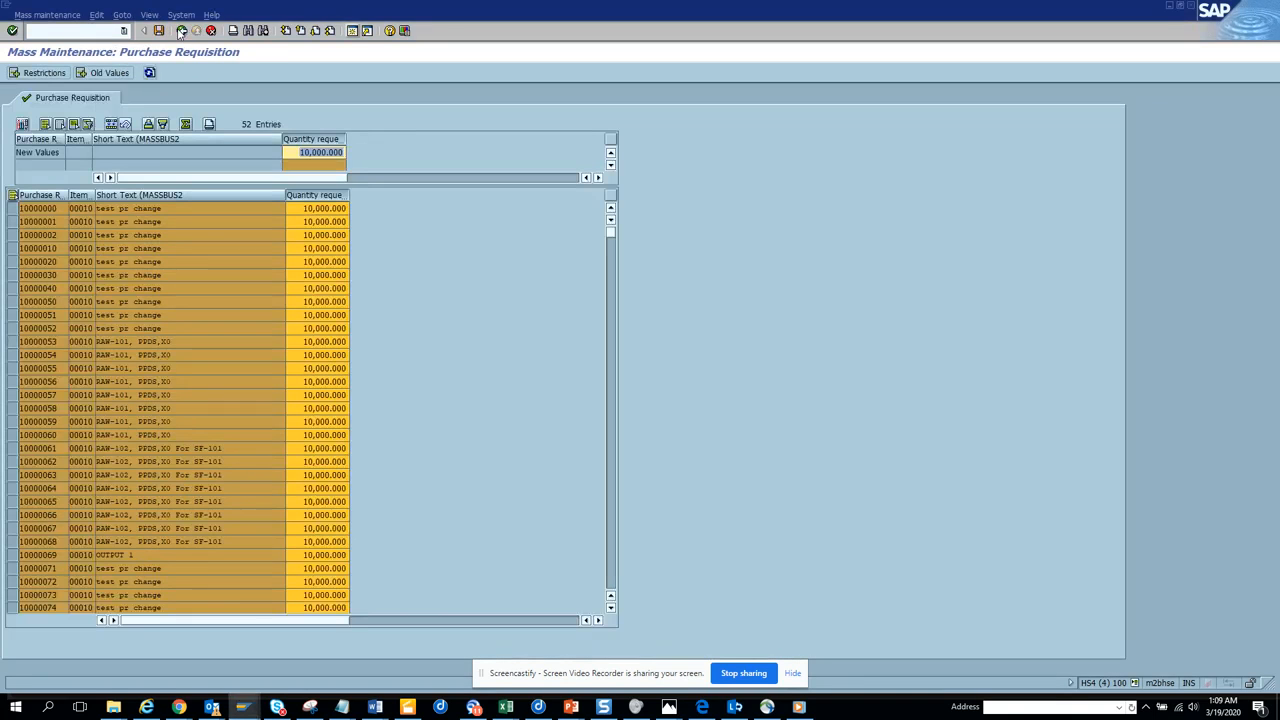